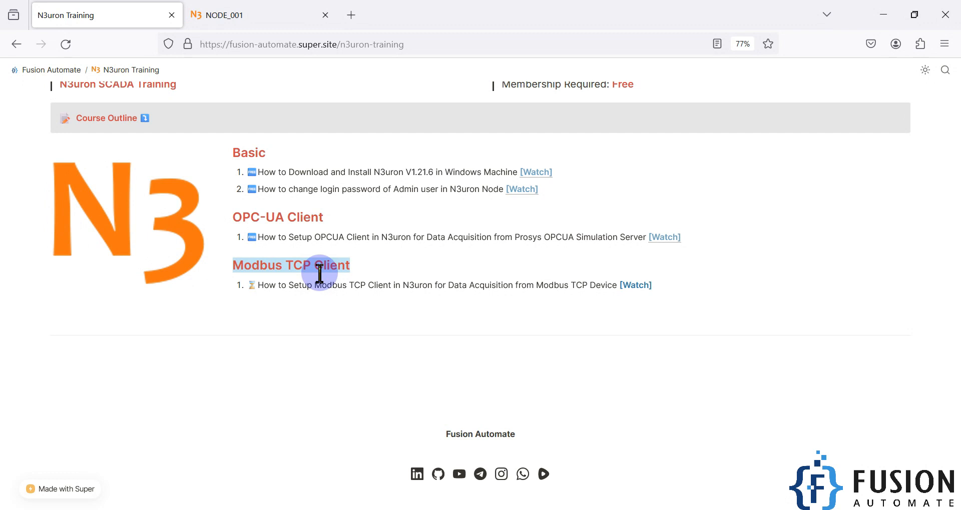
Switch from the Fusion Automate course outline to the NODE_001 tab with the N3uron login.
left_click(251, 16)
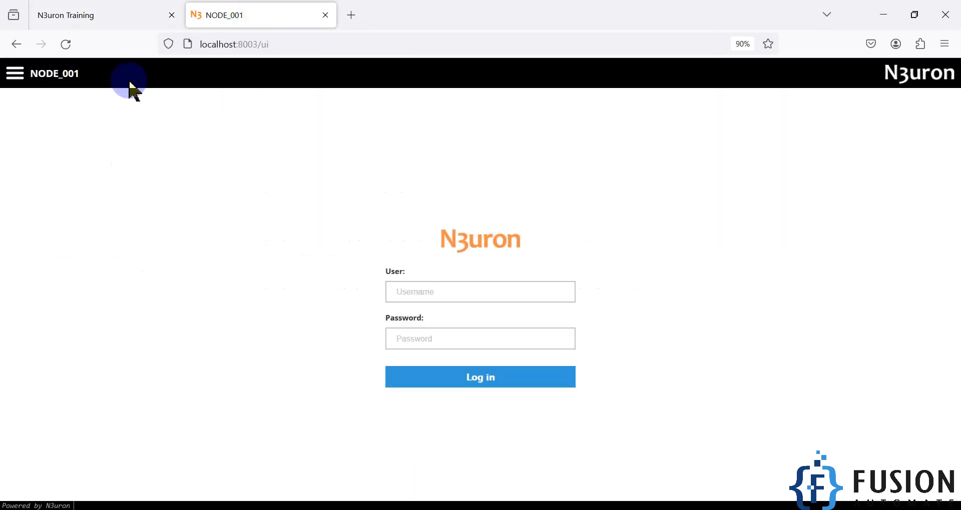
Sign in to NODE_001 with the admin credentials to reach Data > Realtime.
left_click(406, 285)
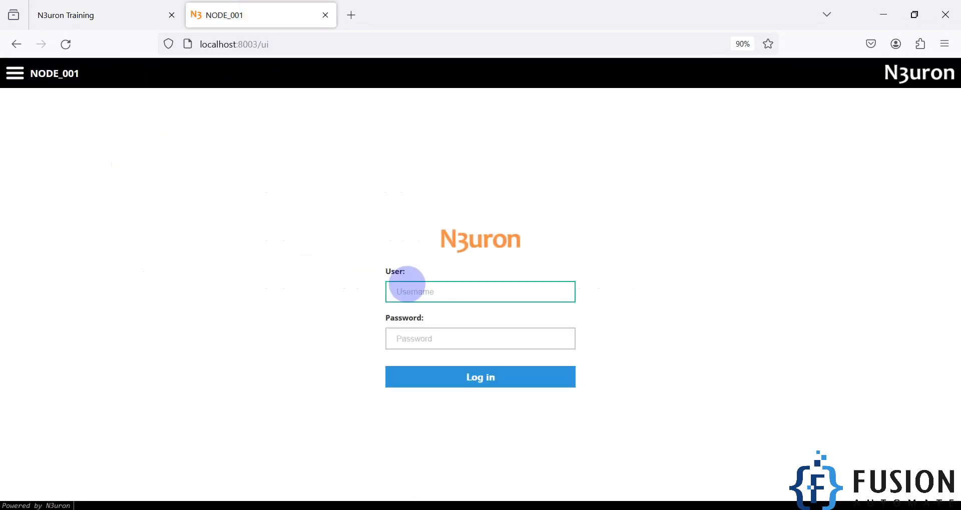
type("n")
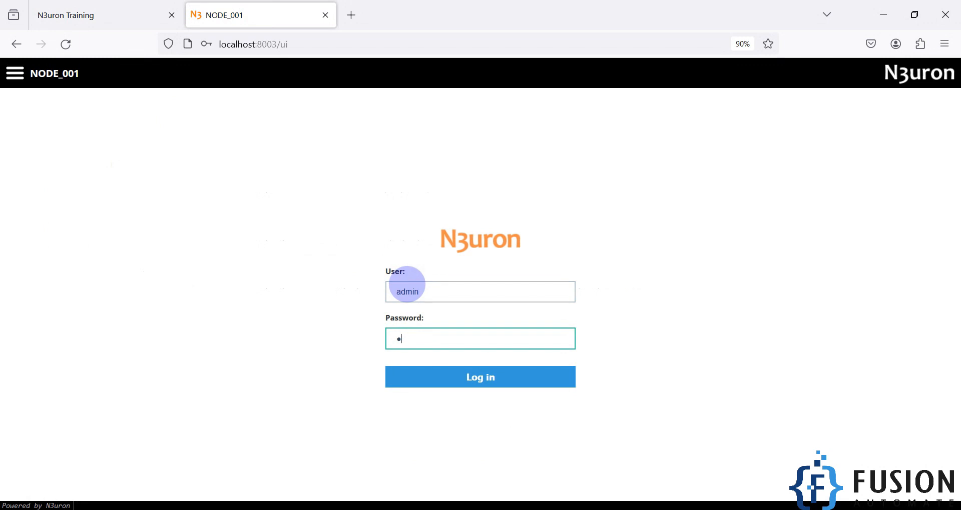
type("dmin")
key("Return")
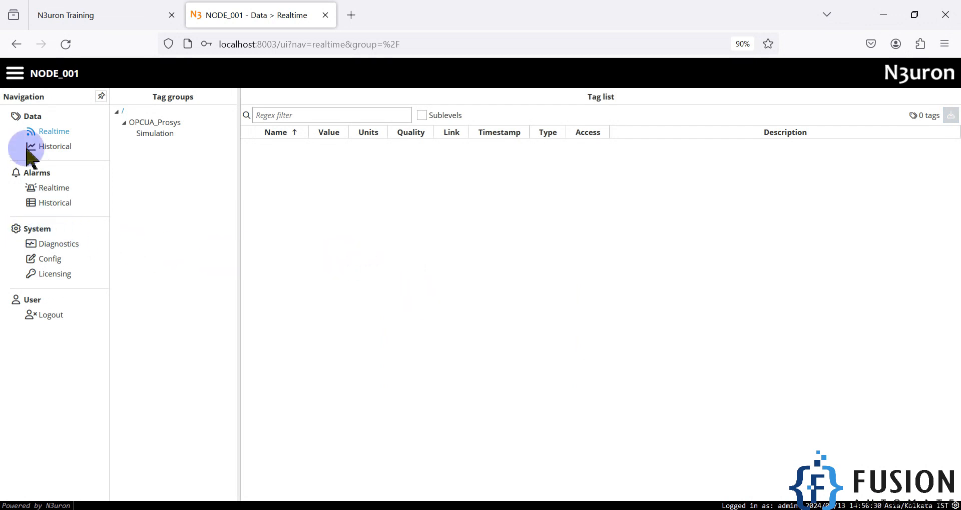
Create a new module named ModbusClient under System > Config > Modules.
left_click(49, 260)
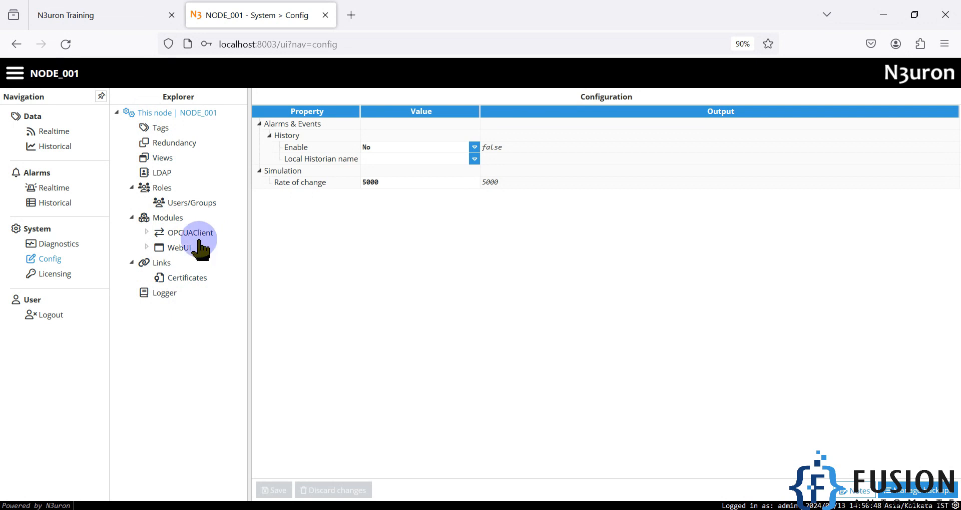
left_click(168, 219)
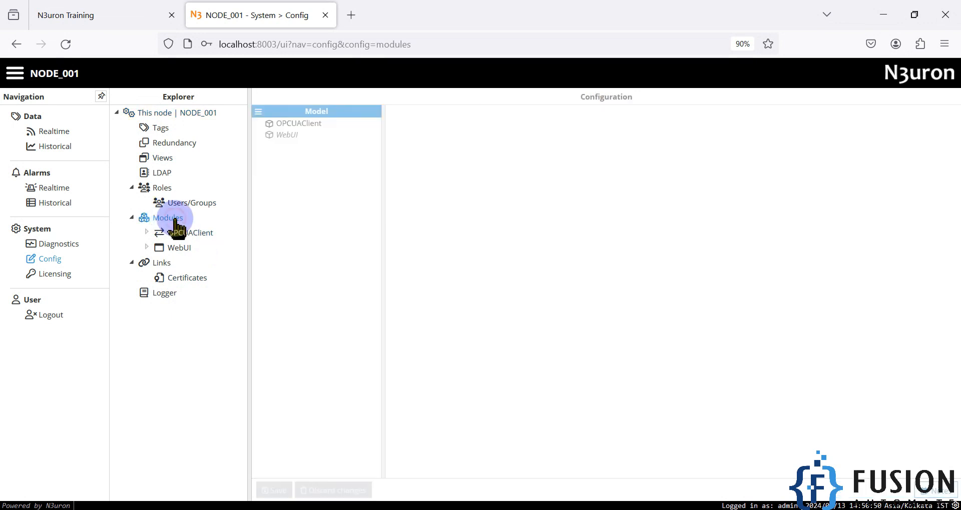
left_click(258, 112)
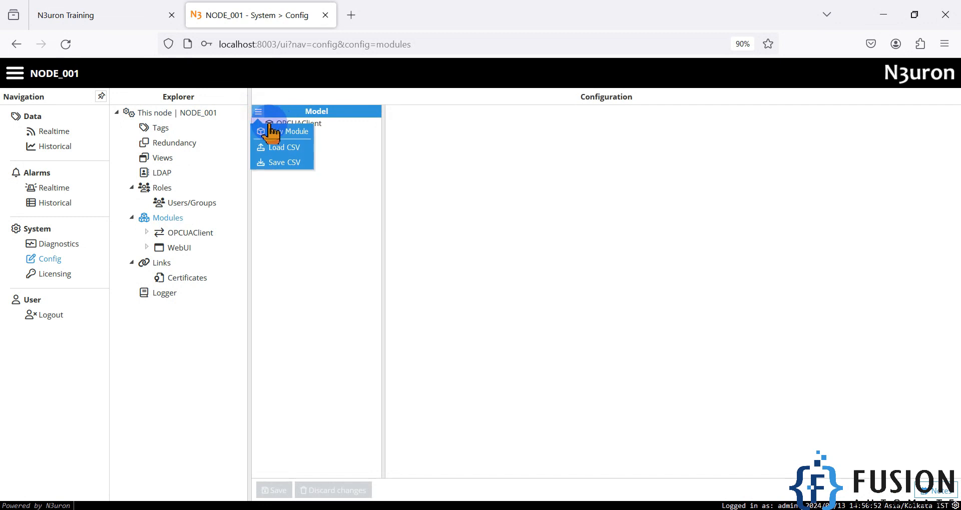
left_click(289, 133)
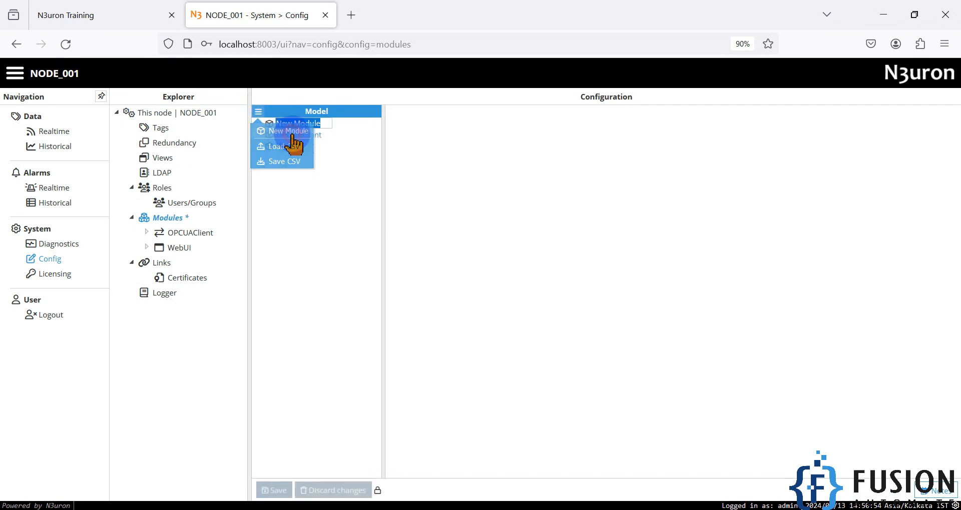
type("ModbusClient")
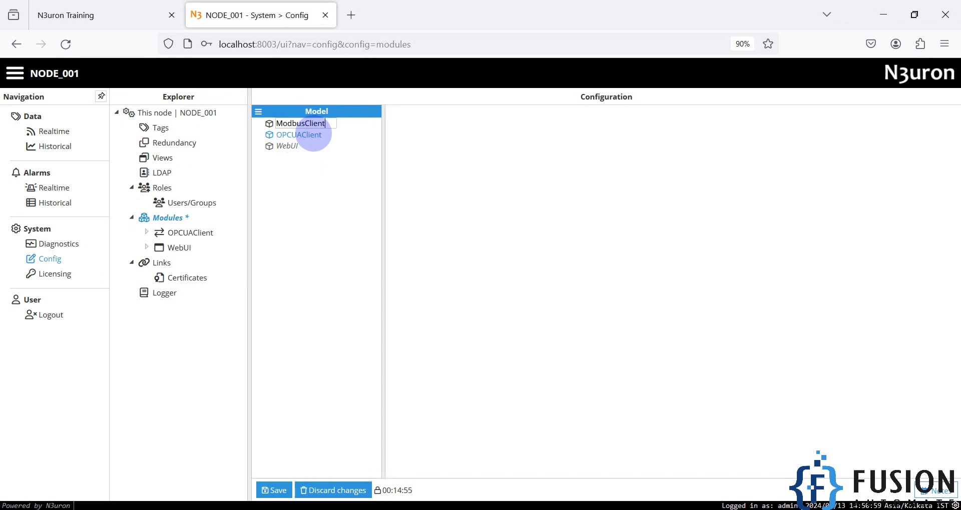
key("Return")
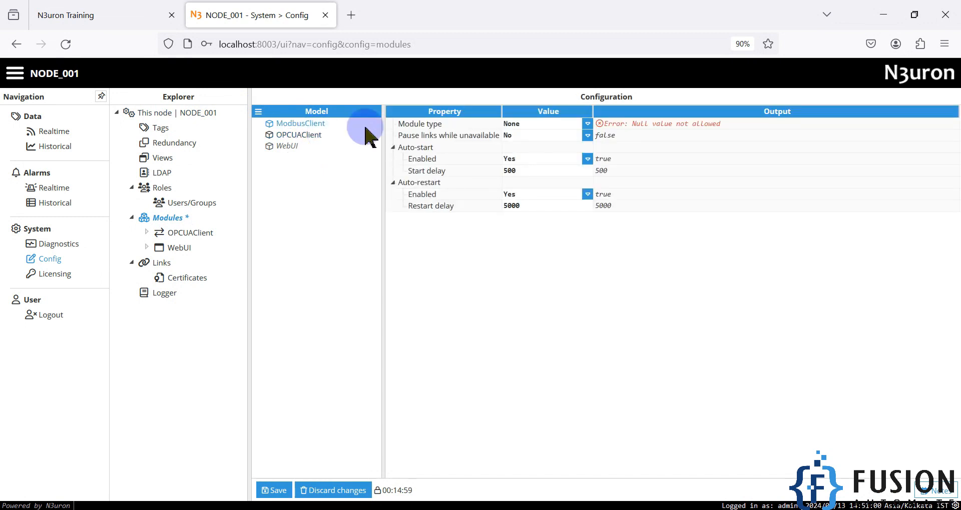
Set the module's type to ModbusClient and save it.
left_click(587, 123)
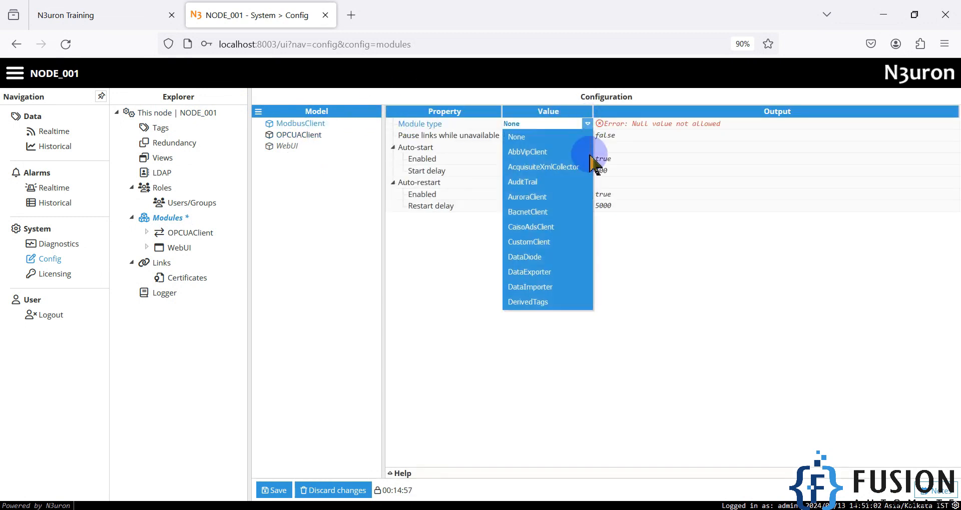
scroll(551, 205, "down", 2)
scroll(586, 213, "down", 3)
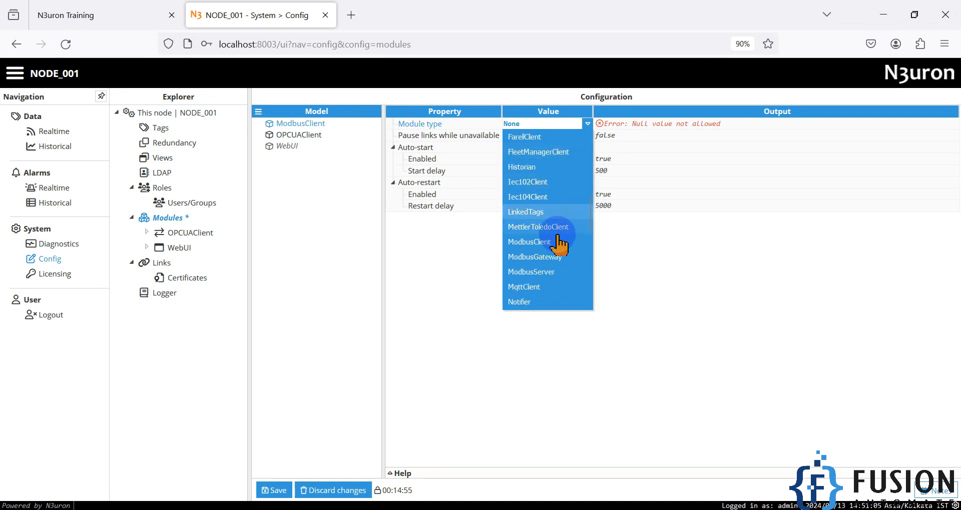
left_click(547, 243)
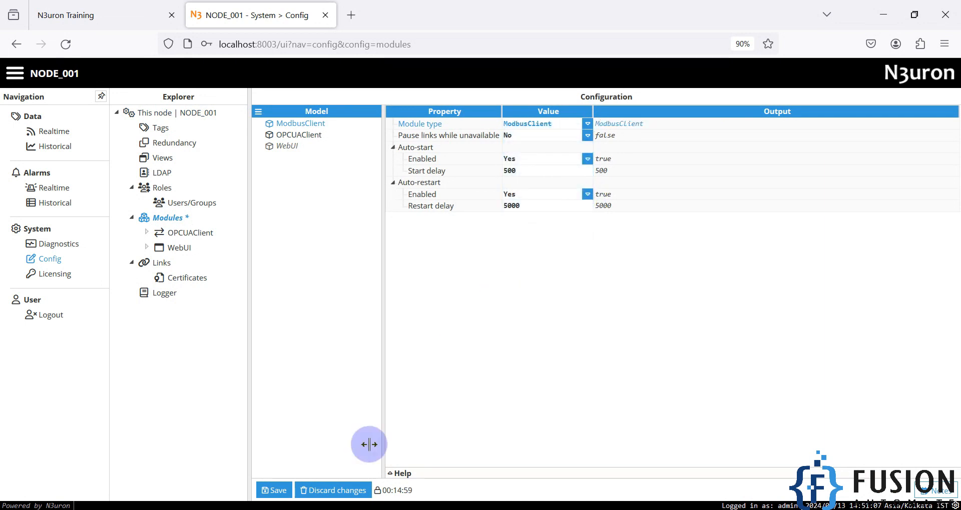
left_click(275, 490)
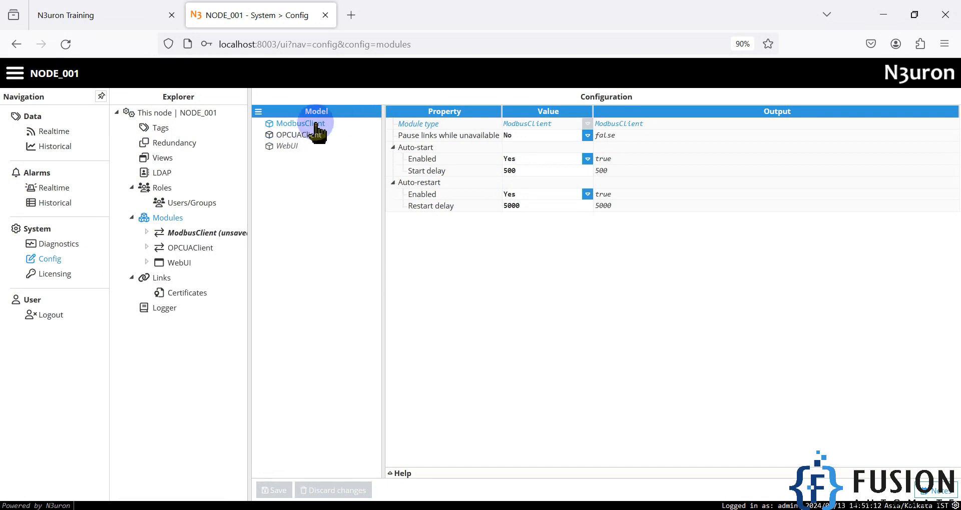
Add a new channel named Modbus_TCP_Client to the ModbusClient module.
left_click(199, 233)
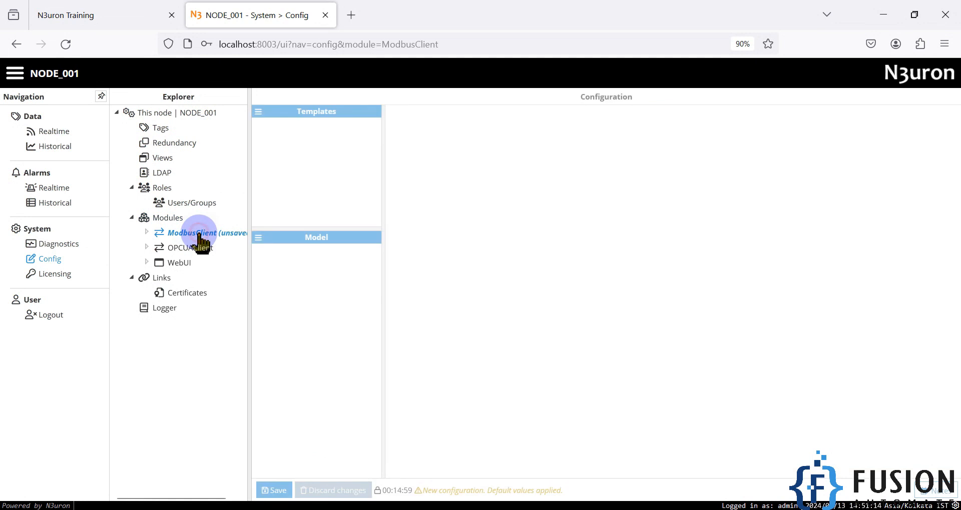
left_click(258, 238)
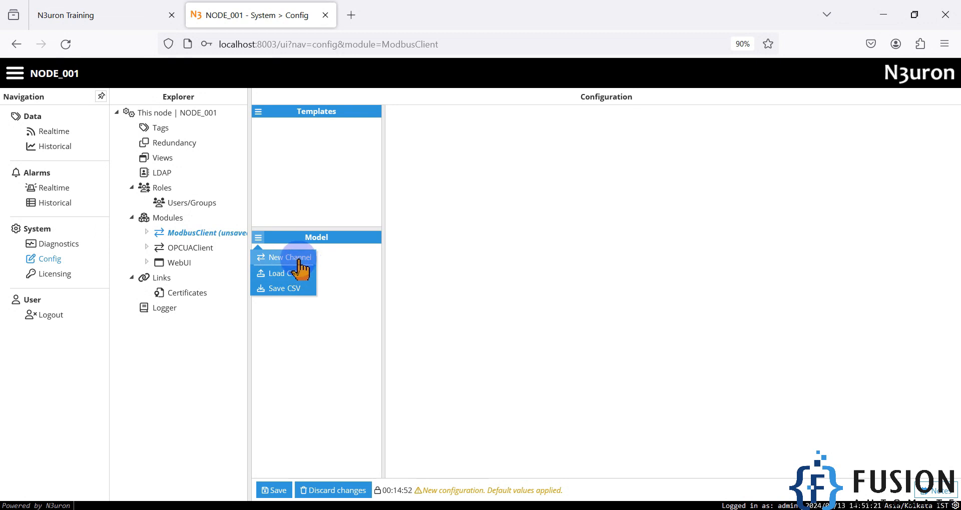
left_click(299, 258)
type("Modbus_TCP_Client")
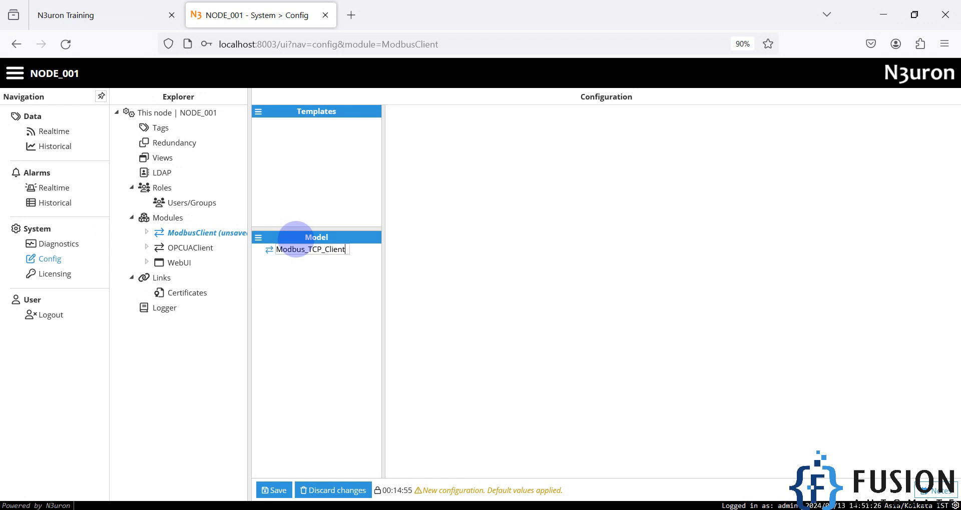
key("Return")
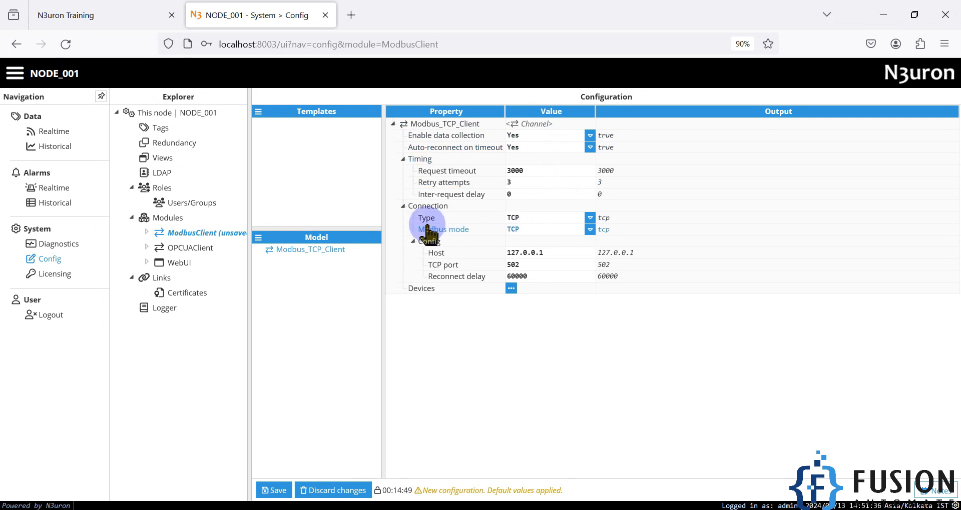
Keep the channel's connection type and Modbus mode both set to TCP.
left_click(590, 218)
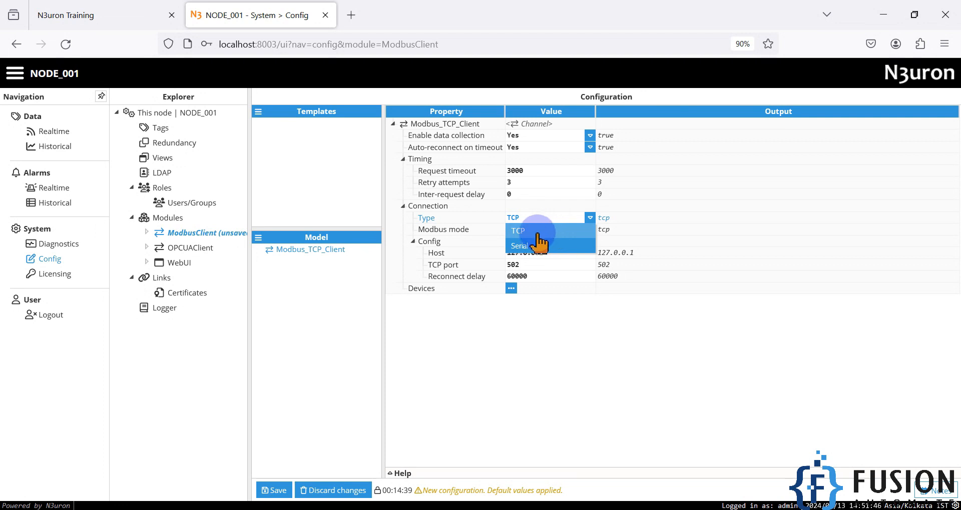
left_click(543, 232)
left_click(591, 229)
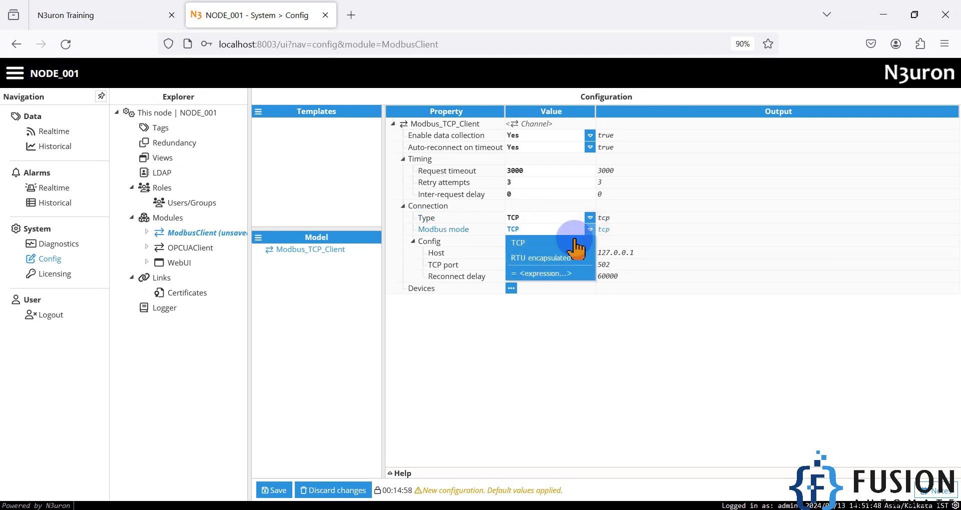
left_click(550, 243)
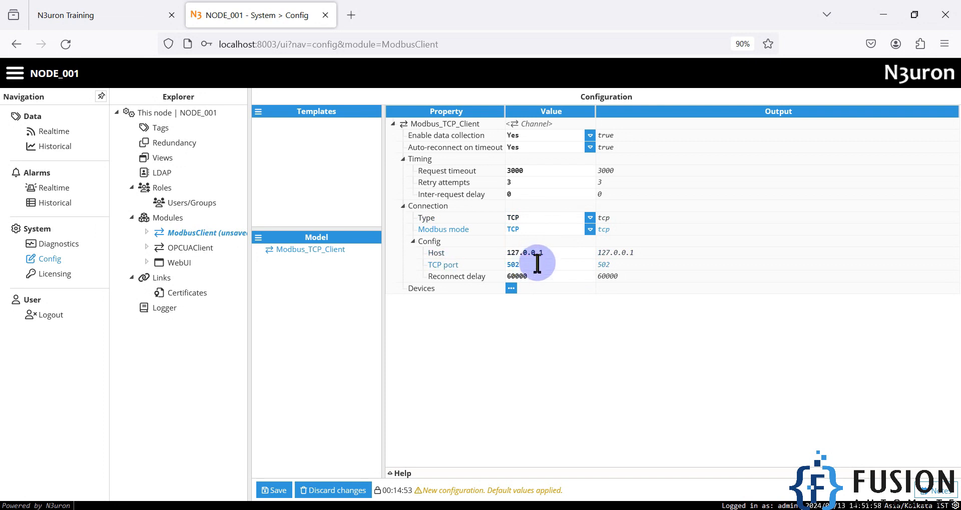
Launch Modbus Slave from the Windows search.
key("super")
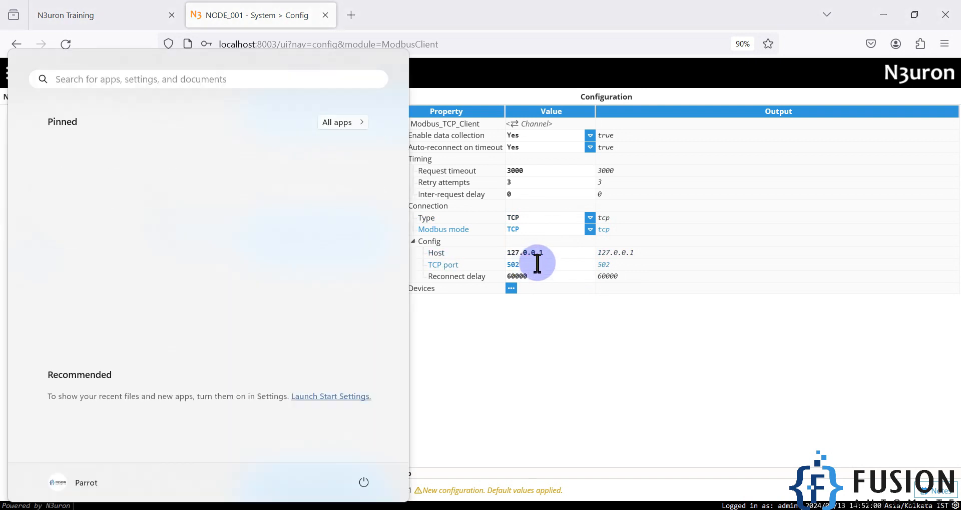
type("l")
key("BackSpace")
type("mo")
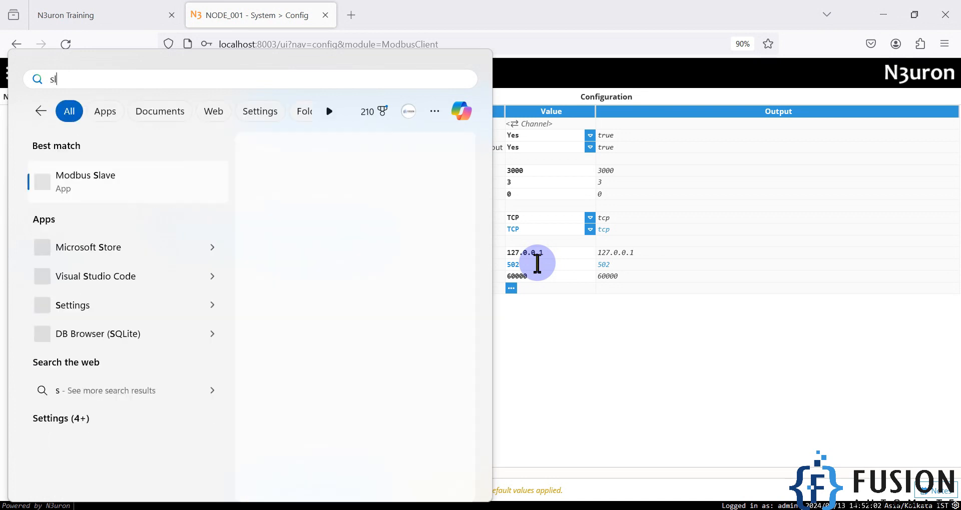
key("Return")
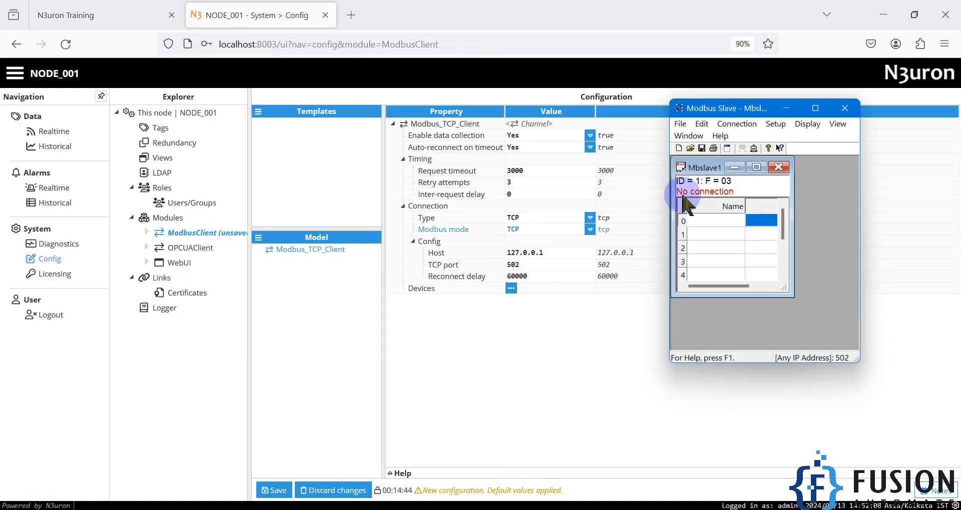
Maximize Mbslave1 and connect it as a Modbus TCP/IP slave on port 502.
double_click(703, 168)
left_click(751, 123)
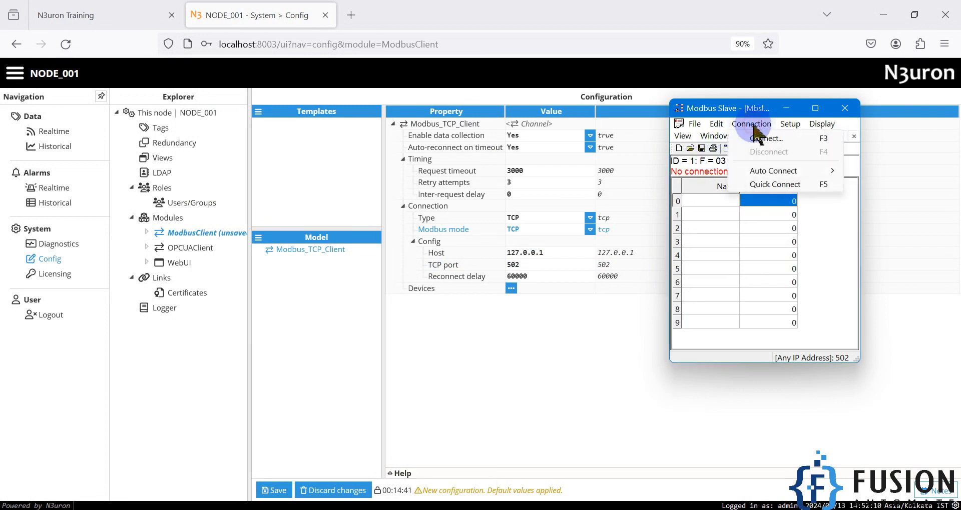
left_click(755, 138)
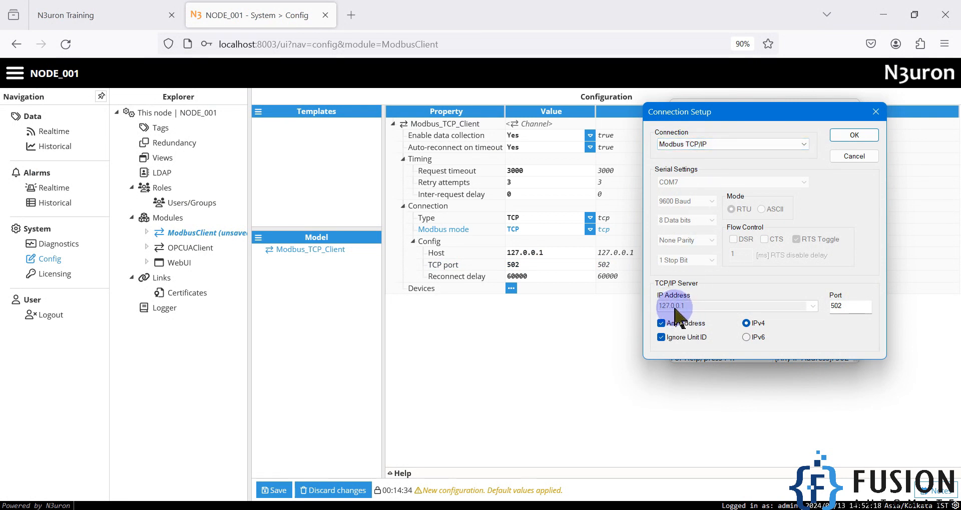
double_click(837, 306)
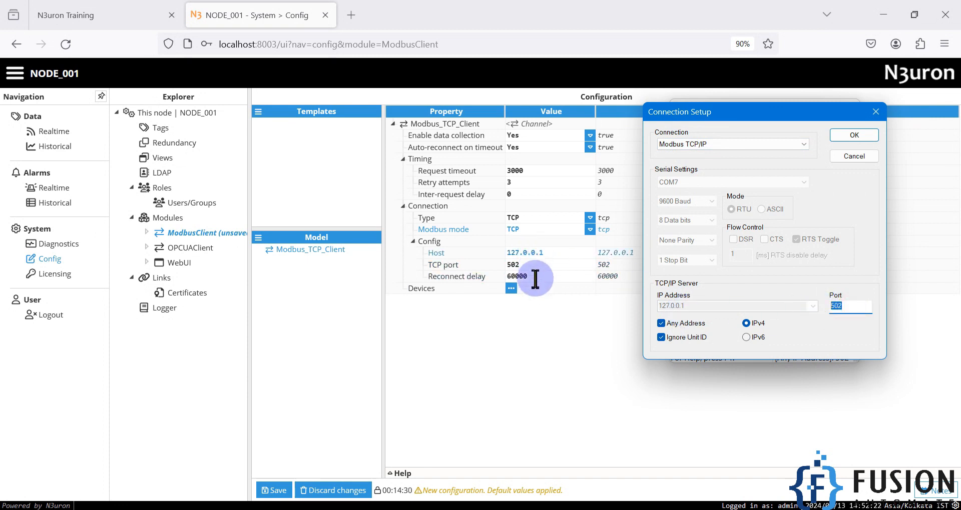
left_click(854, 136)
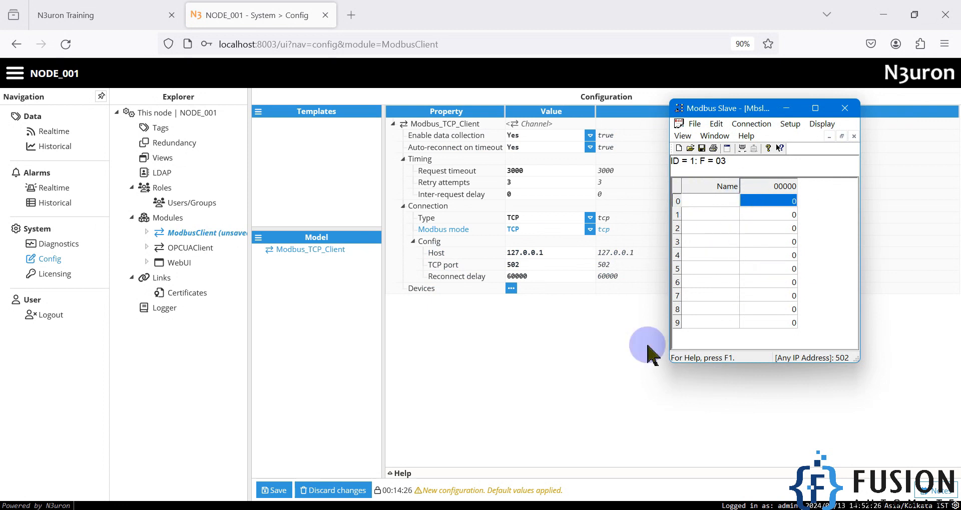
left_click(583, 380)
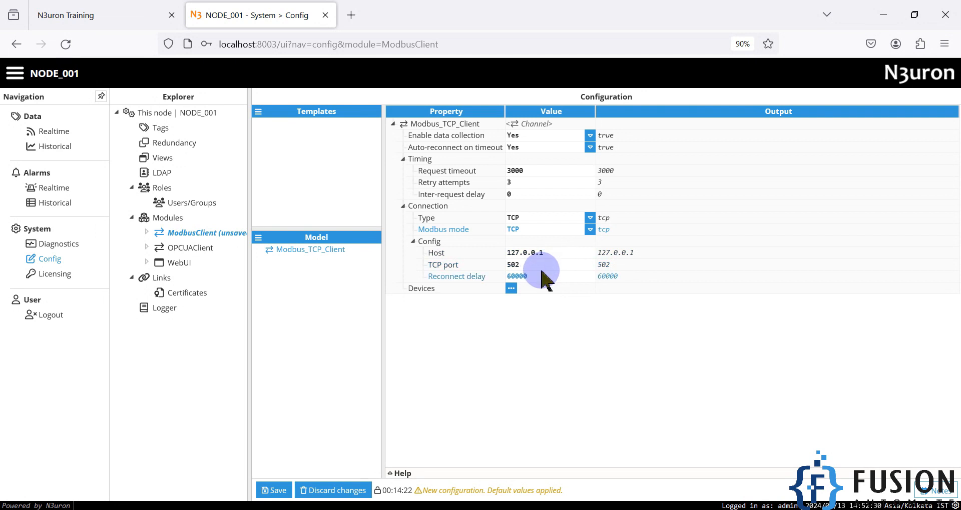
Save the channel settings, then add a device named Modbus_Slave to Modbus_TCP_Client.
left_click(277, 492)
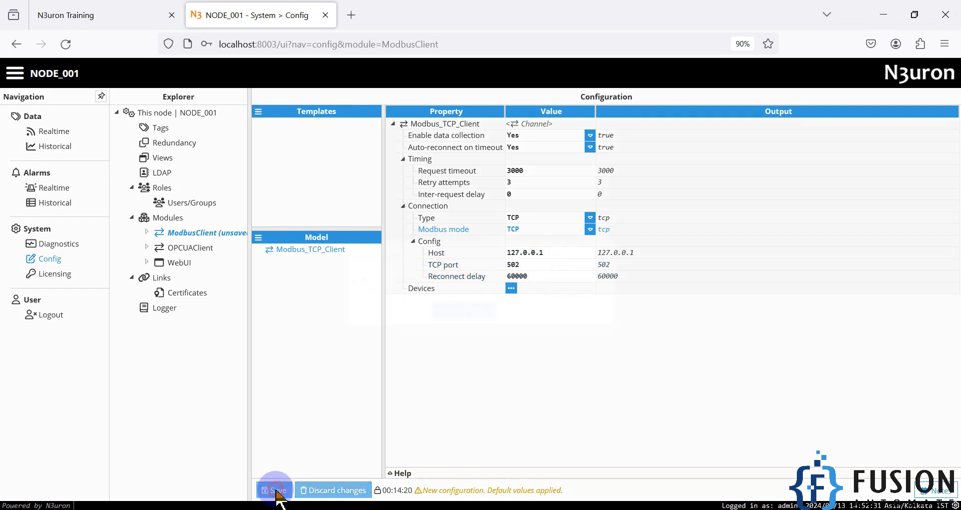
left_click(443, 310)
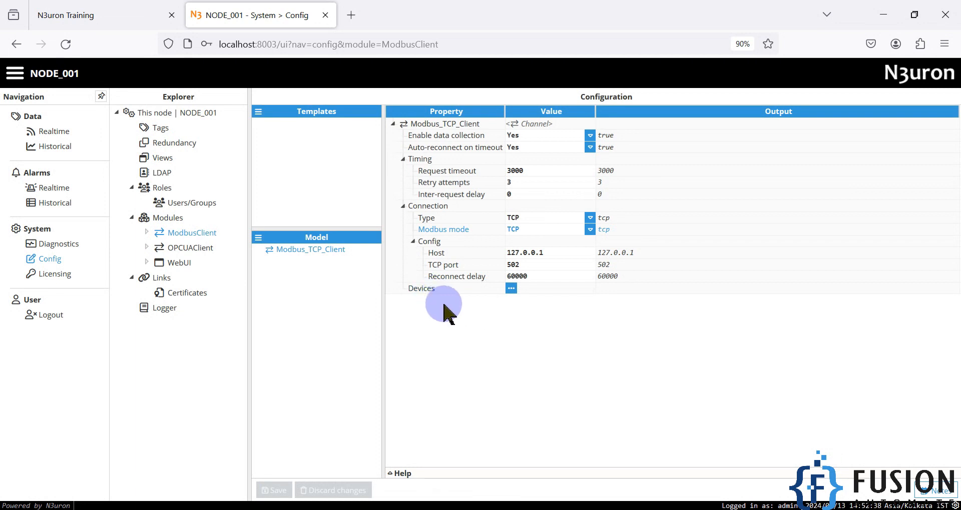
left_click(511, 289)
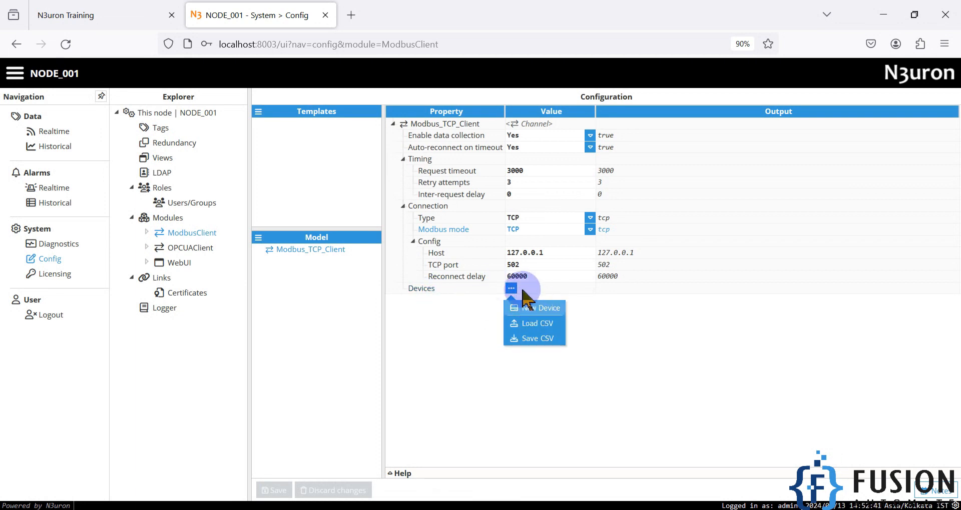
left_click(540, 310)
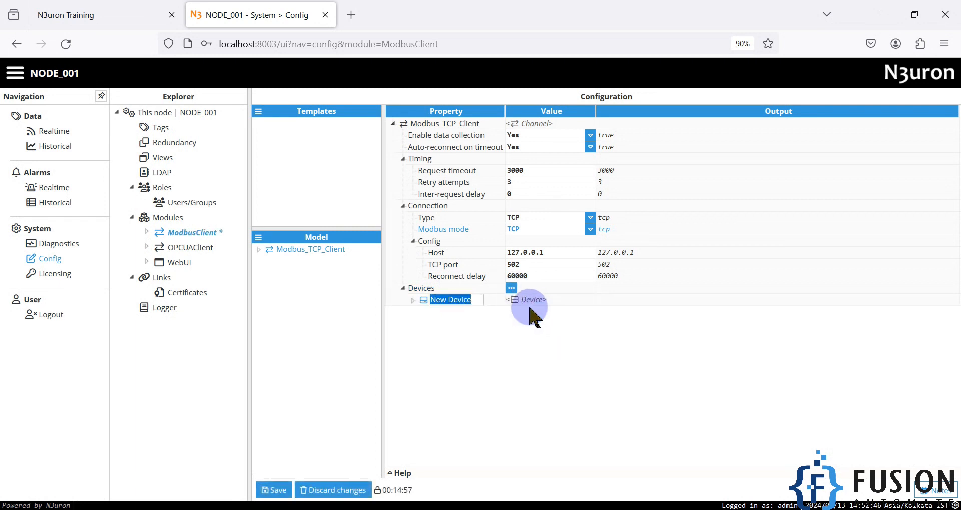
type("Modbus_Slave")
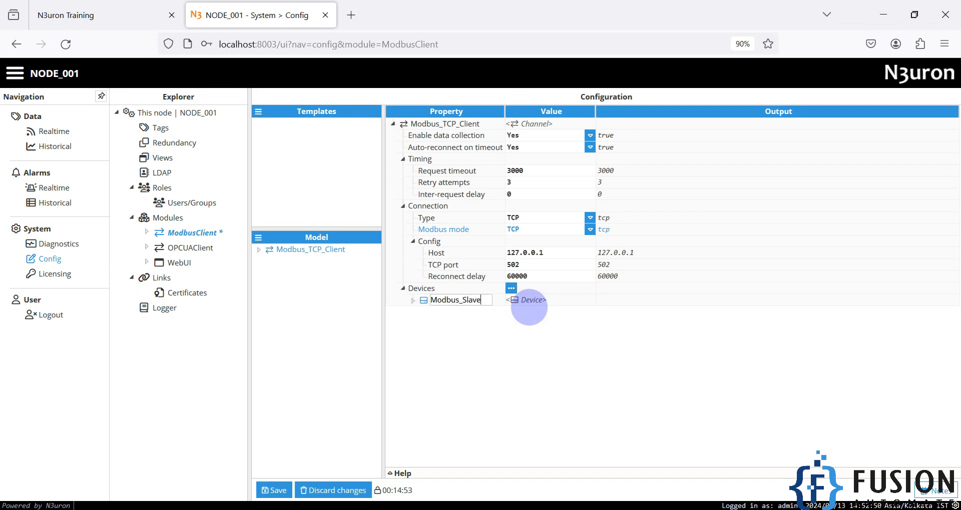
key("Return")
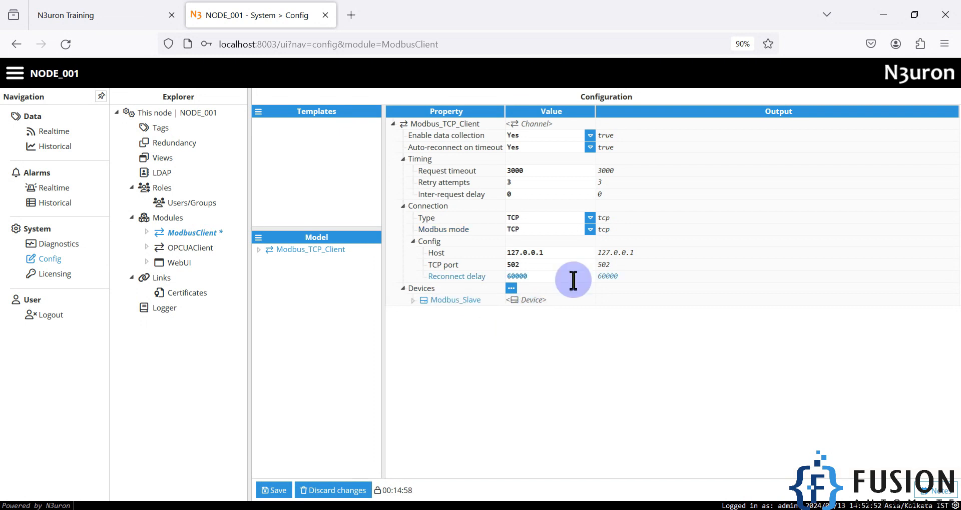
Save the ModbusClient configuration and restart the module to load it.
left_click(269, 490)
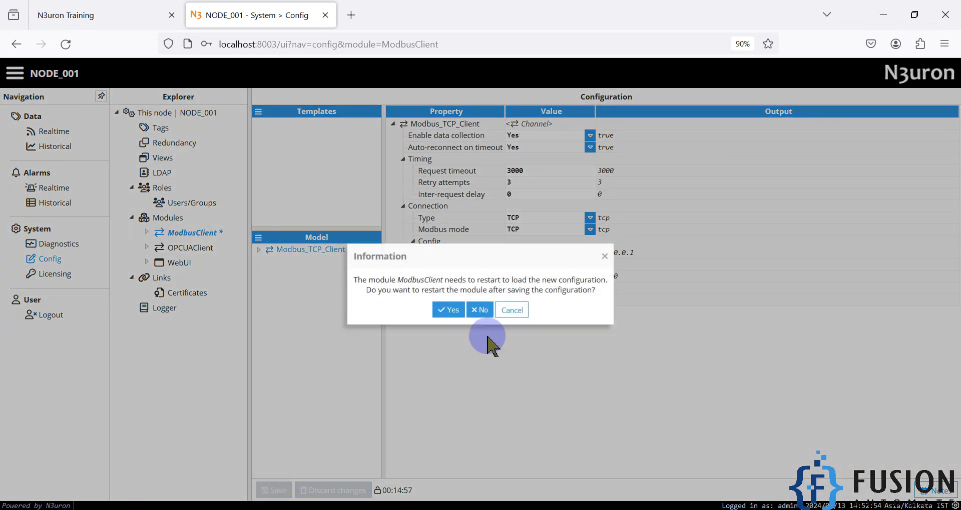
left_click(450, 311)
left_click(259, 249)
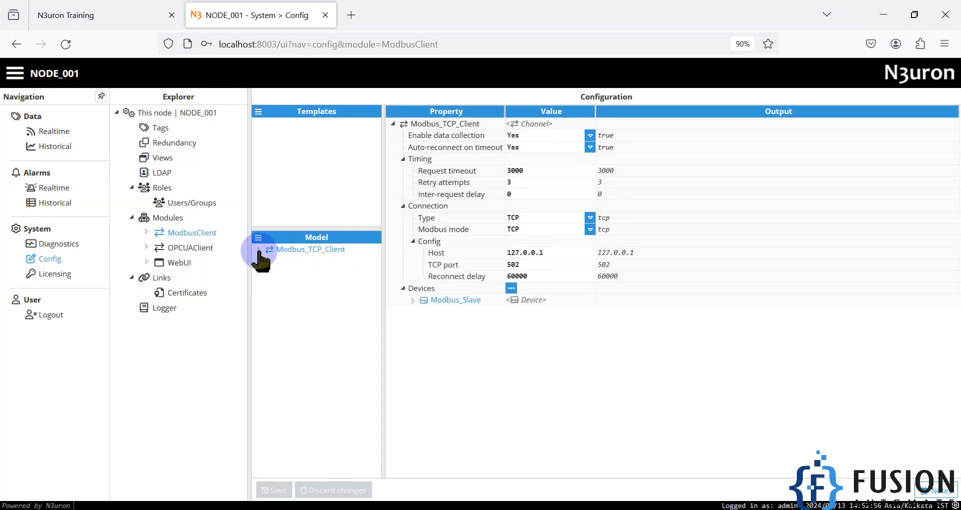
Select the Modbus_Slave device to show its properties and glance at the Modbus Slave window.
left_click(309, 265)
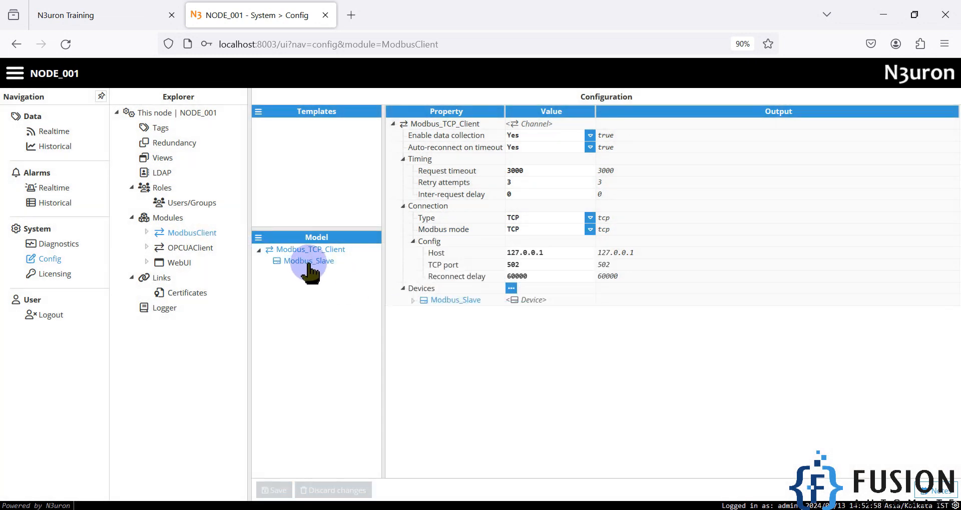
left_click(311, 261)
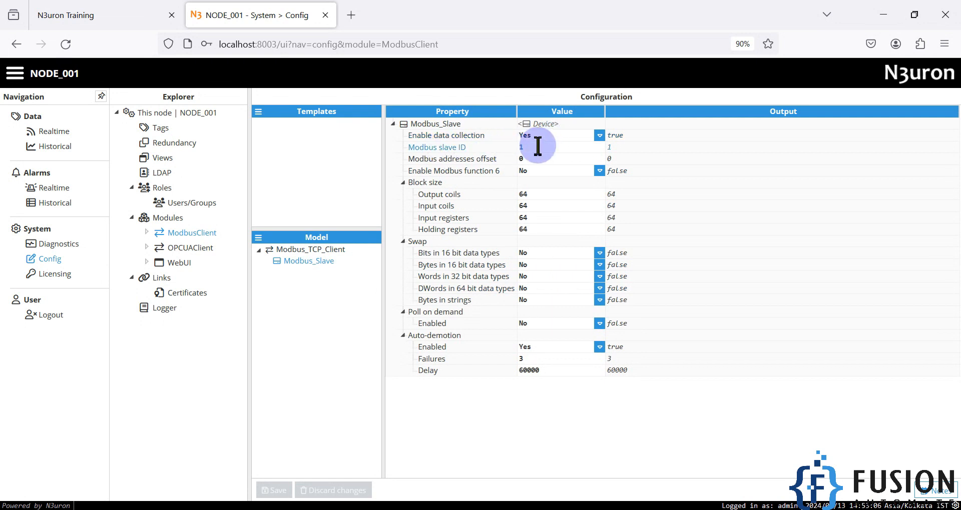
left_click(306, 509)
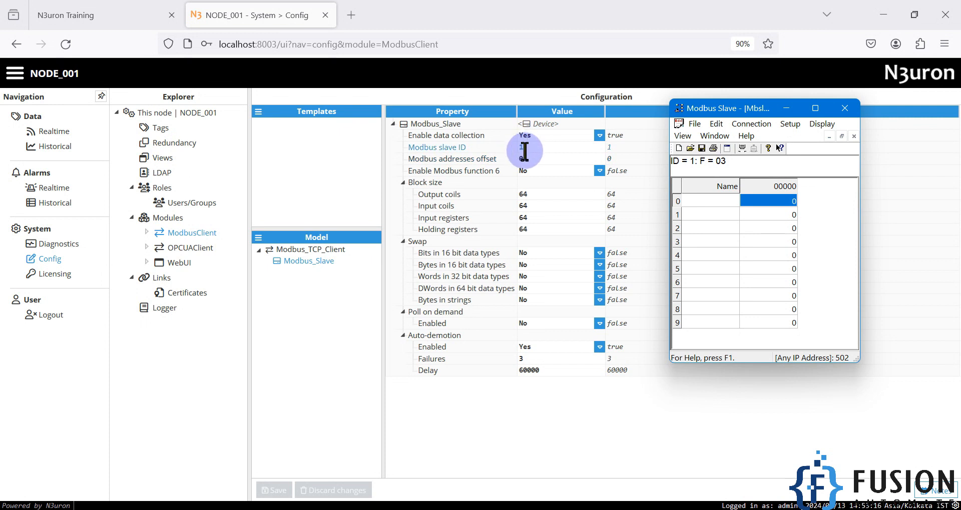
Enter 10 as the block size for output coils, input coils, input registers and holding registers.
left_click(513, 195)
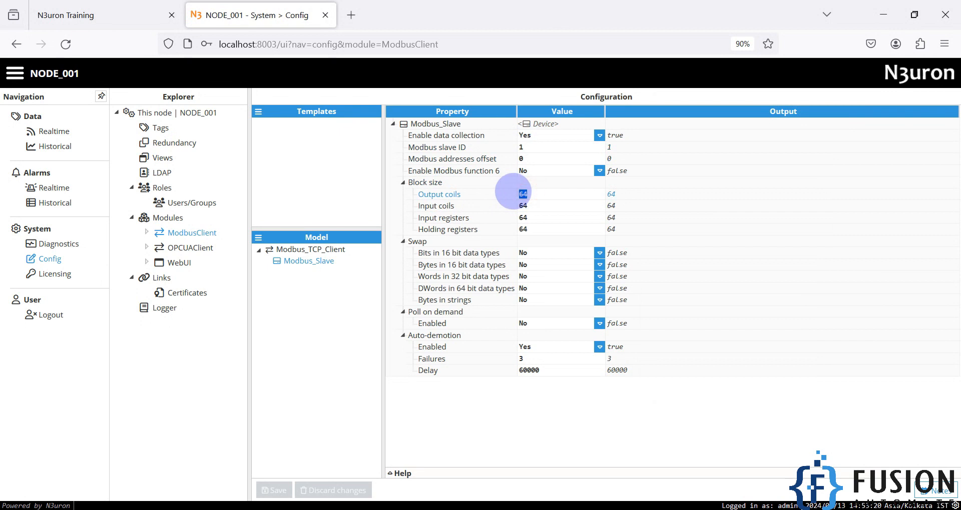
type("10")
key("Return")
type("10")
key("Return")
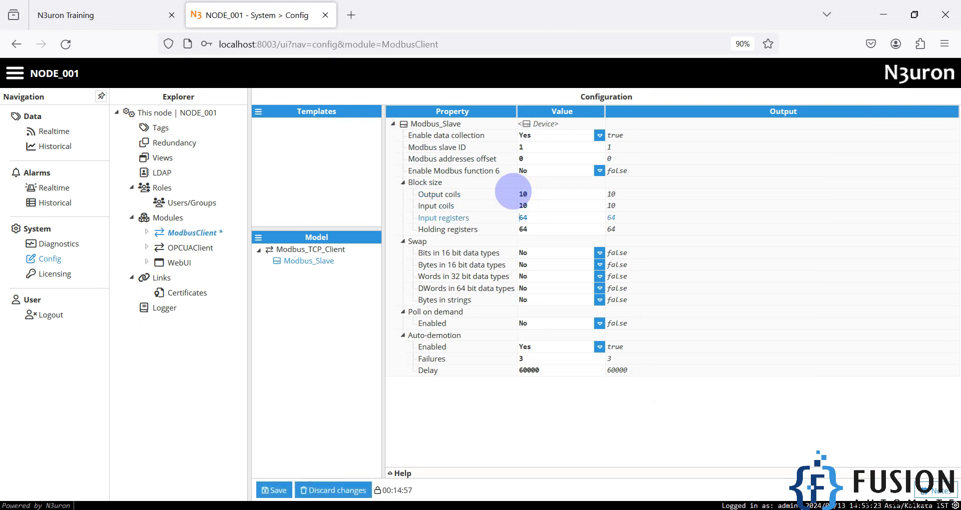
key("Return")
type("10")
key("Delete")
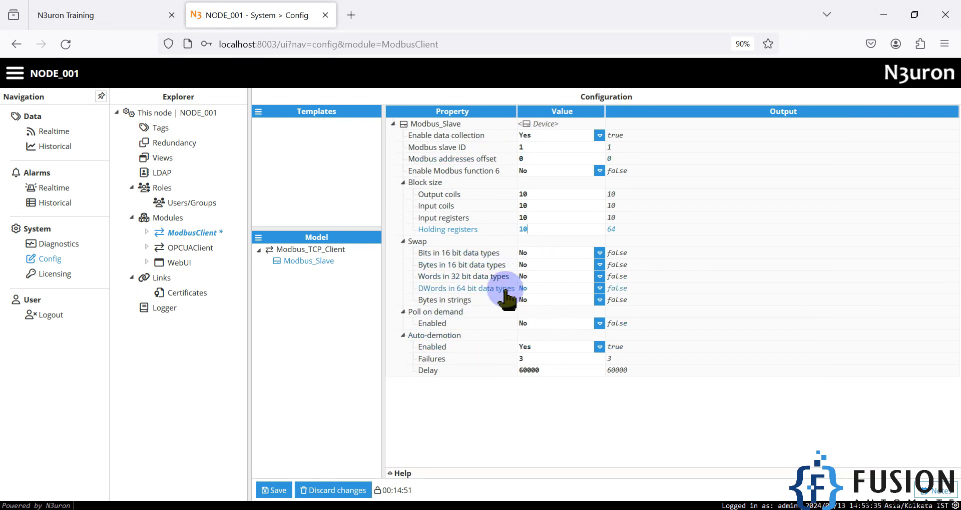
Save the block sizes with a module restart, check Modbus Slave, then open Tags configuration.
left_click(271, 489)
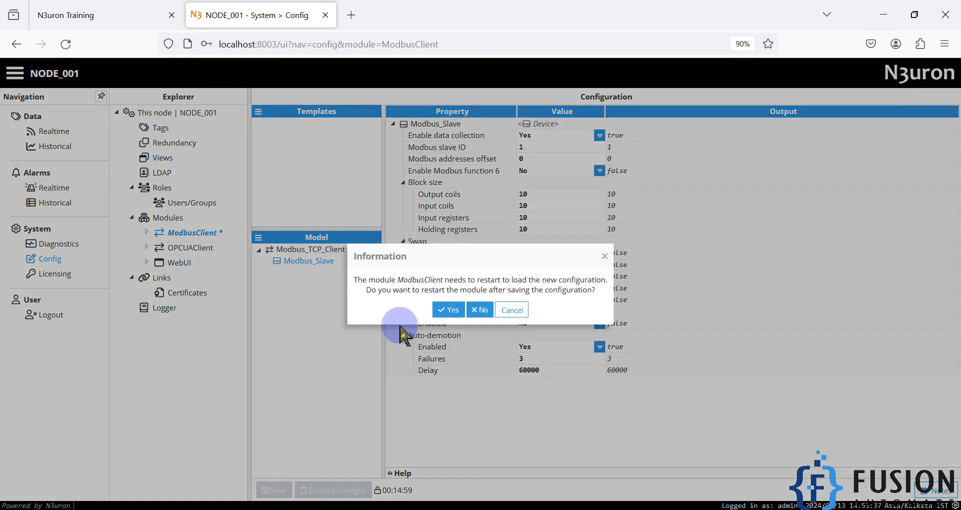
left_click(443, 307)
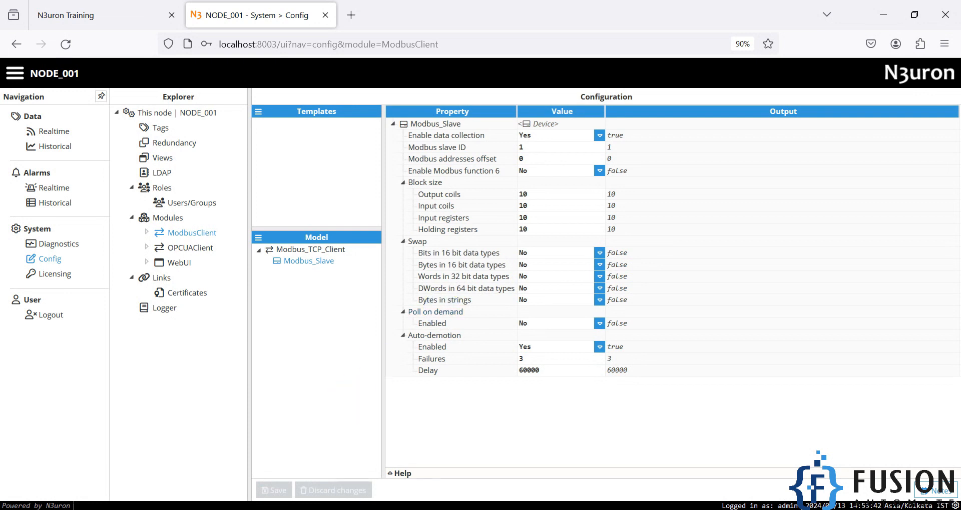
left_click(325, 509)
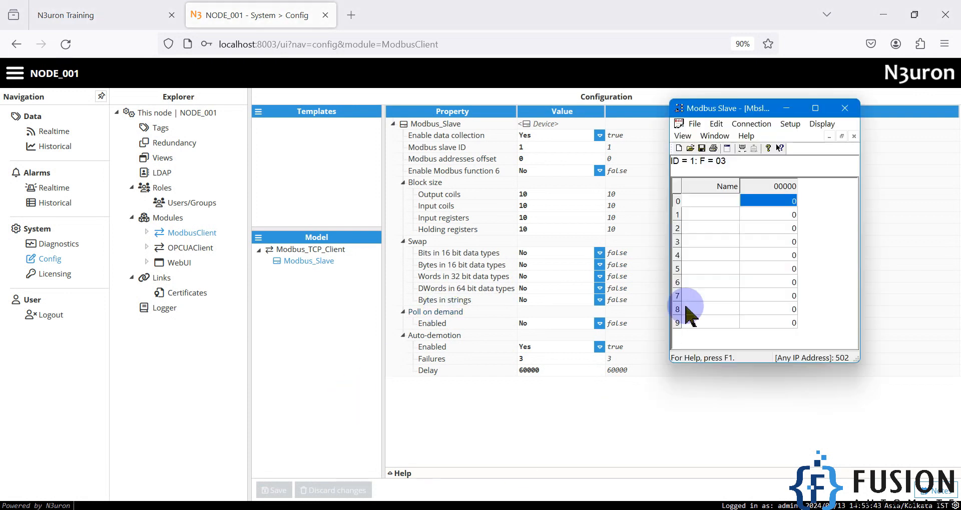
left_click(337, 354)
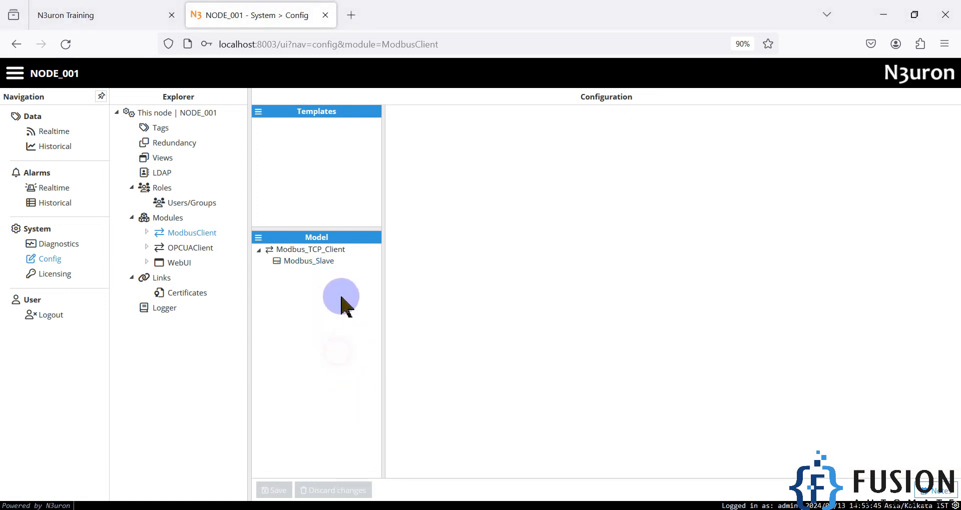
left_click(160, 129)
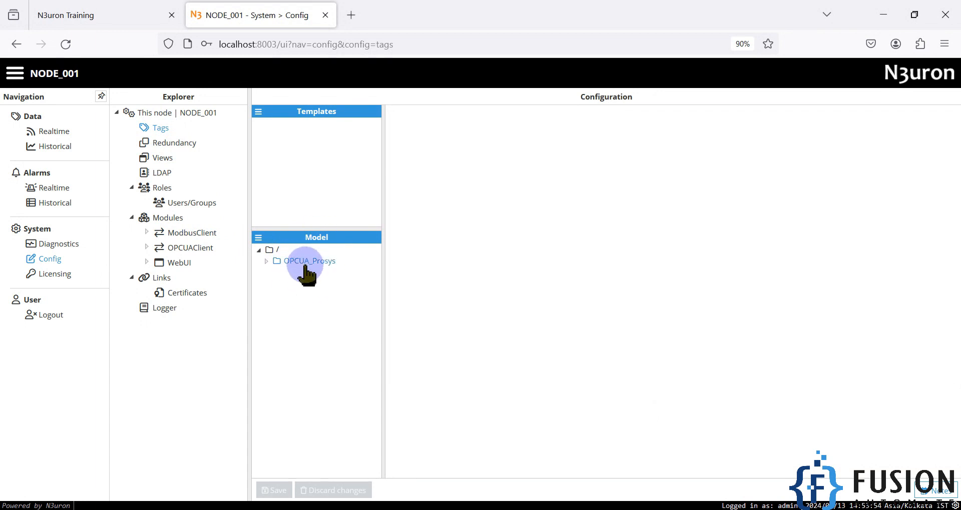
Create a tag group named Modbus_TCP under the root '/' folder.
right_click(271, 251)
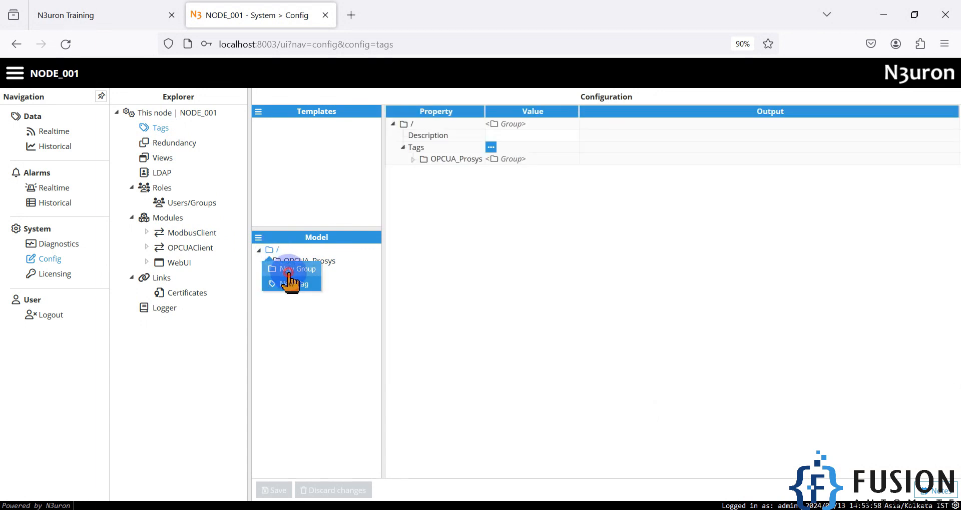
left_click(290, 271)
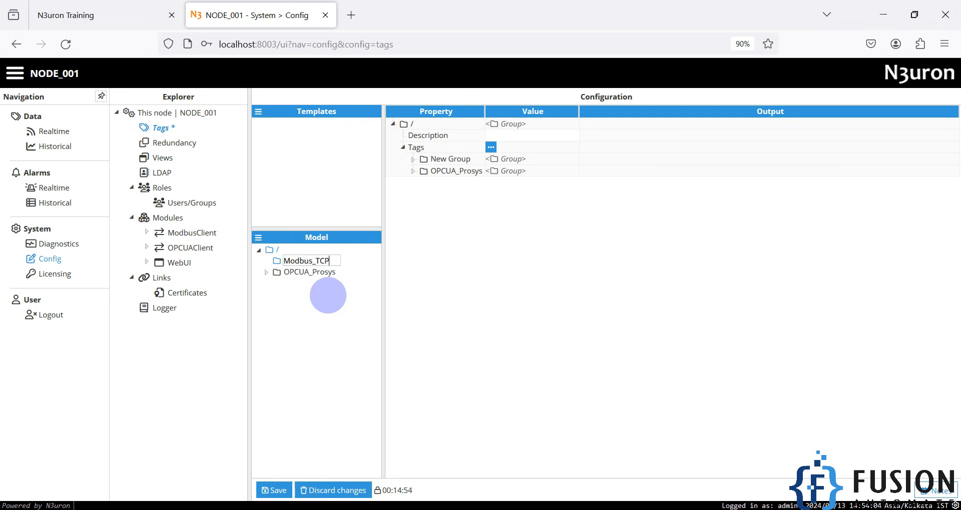
left_click(332, 292)
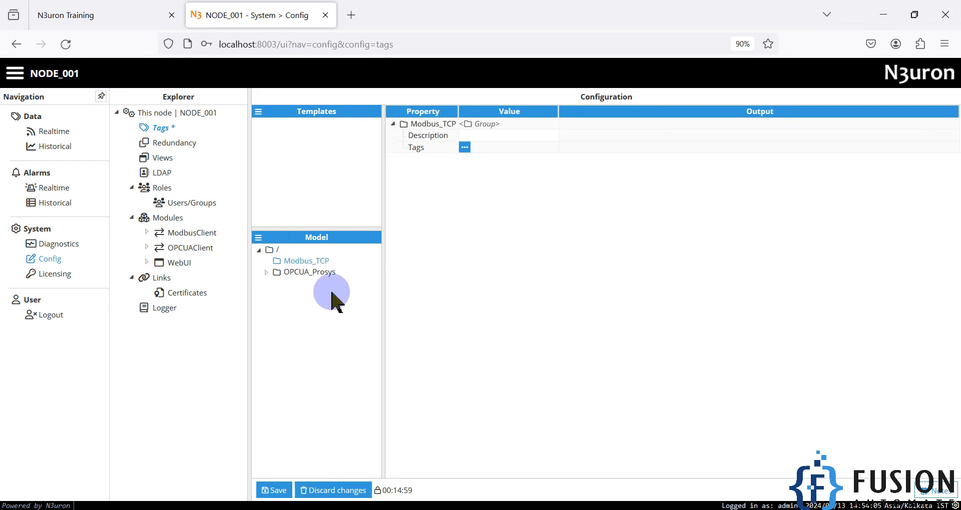
left_click(318, 262)
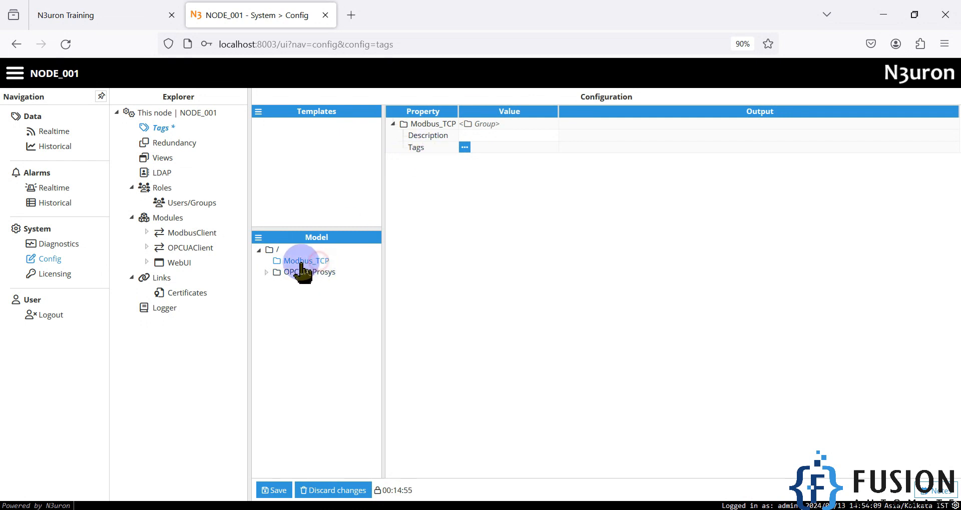
Add a new tag named HR0 inside the Modbus_TCP group.
left_click(465, 147)
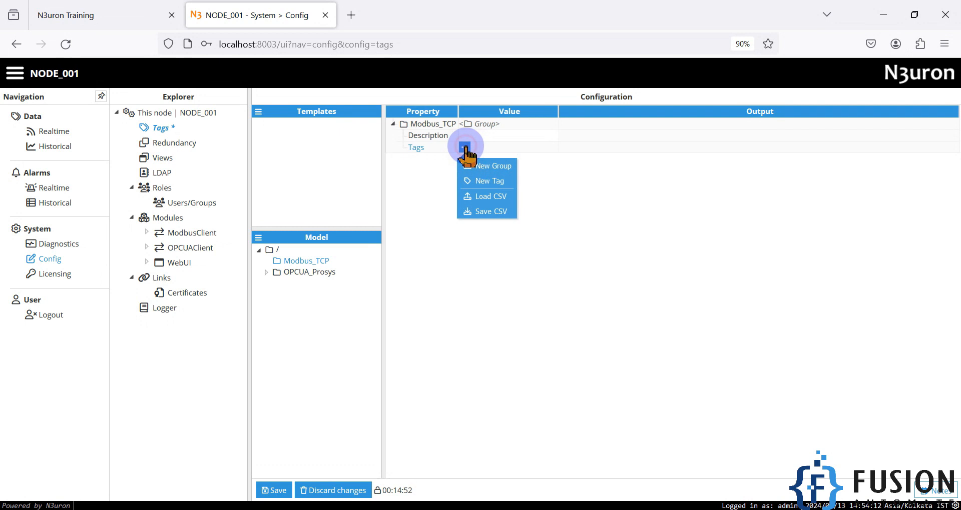
left_click(488, 183)
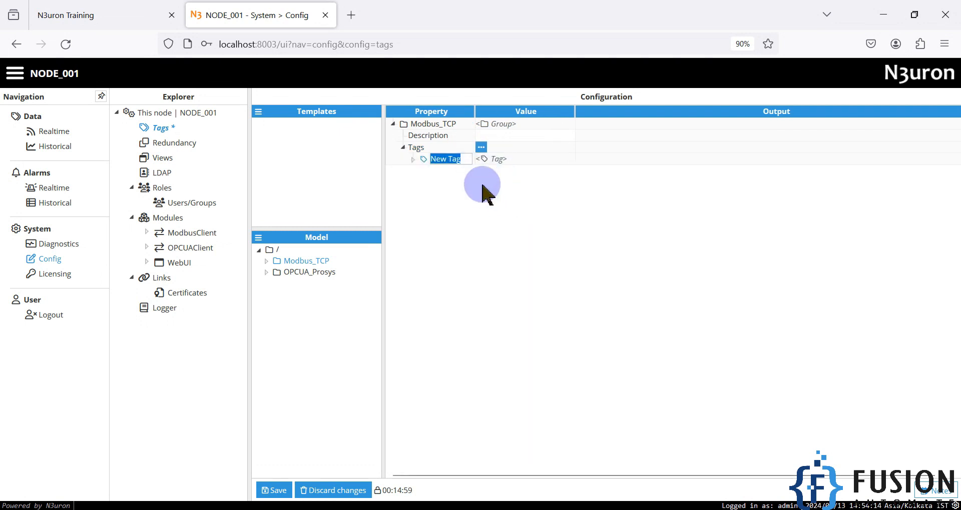
type("HR1")
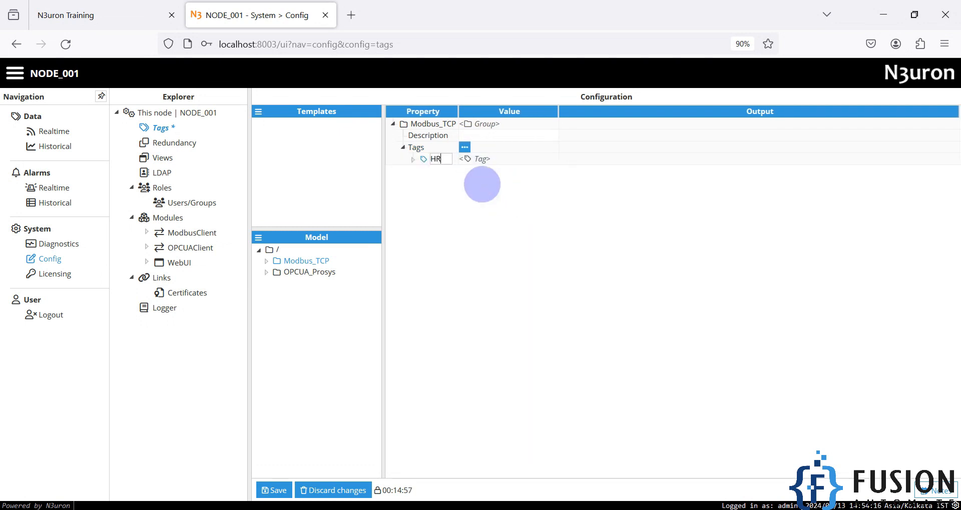
key("BackSpace")
type("0")
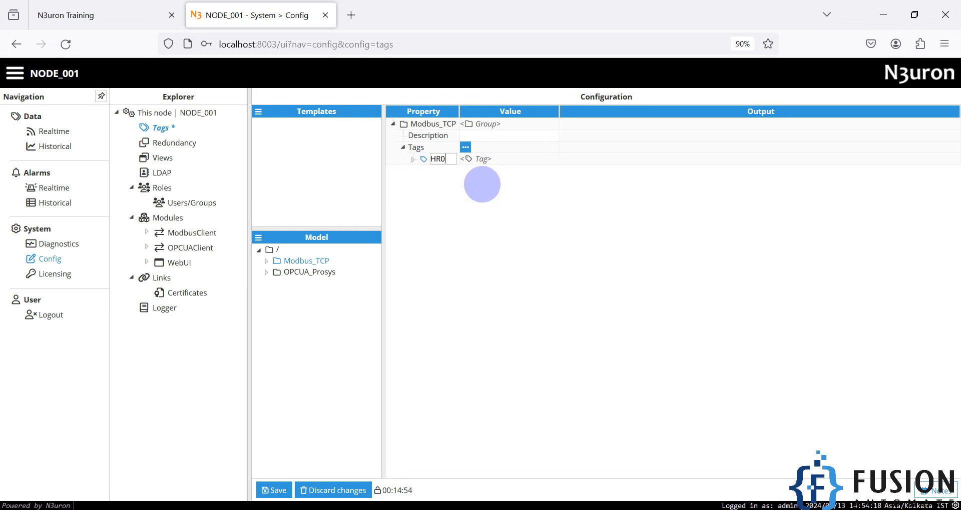
key("Return")
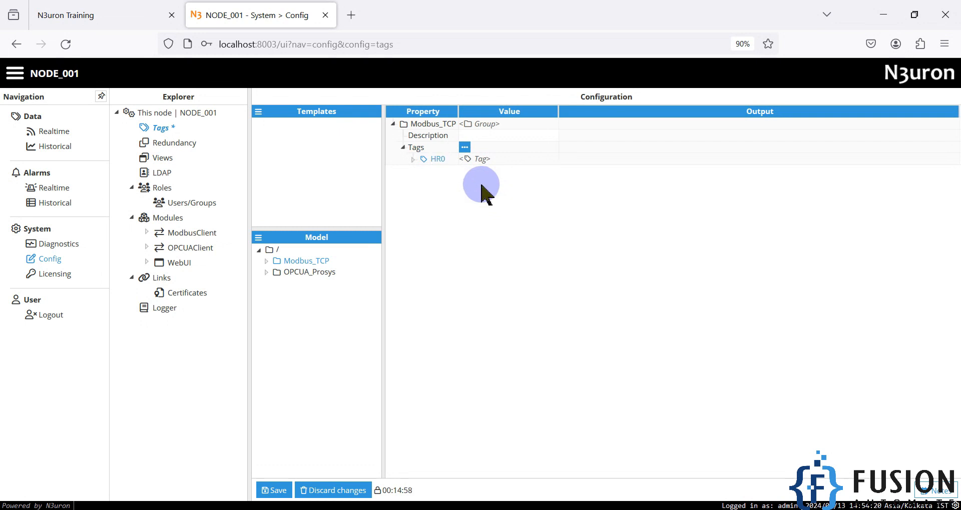
Expand HR0 and set type Number, format Integer and client access Read/Write.
left_click(413, 160)
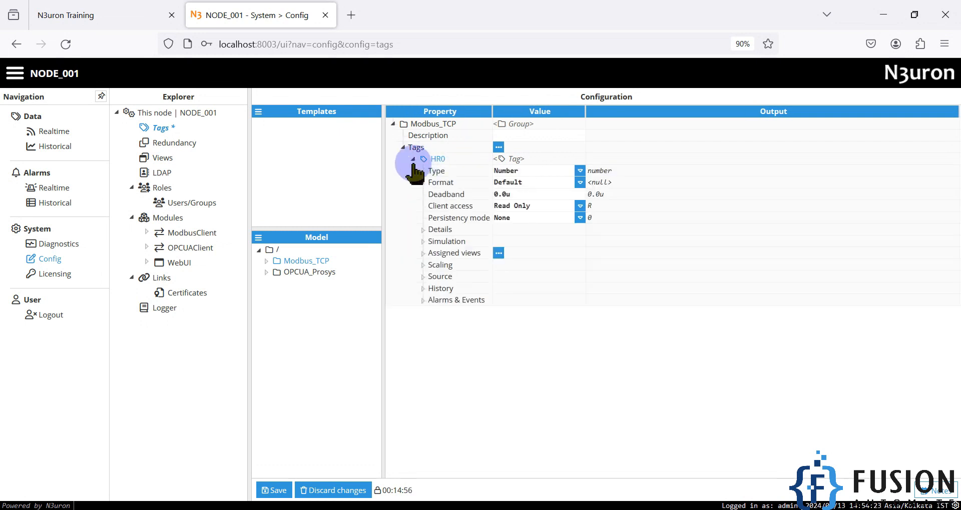
left_click(579, 173)
left_click(572, 184)
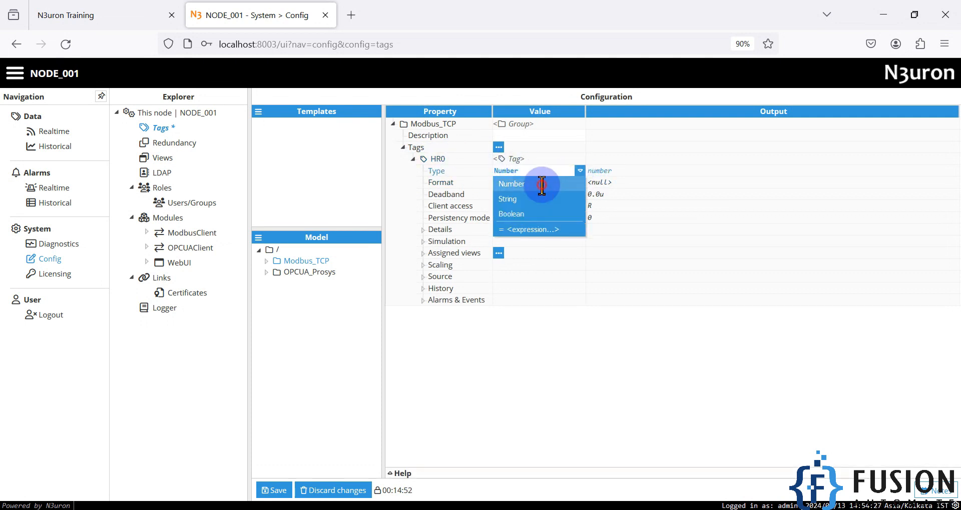
left_click(579, 182)
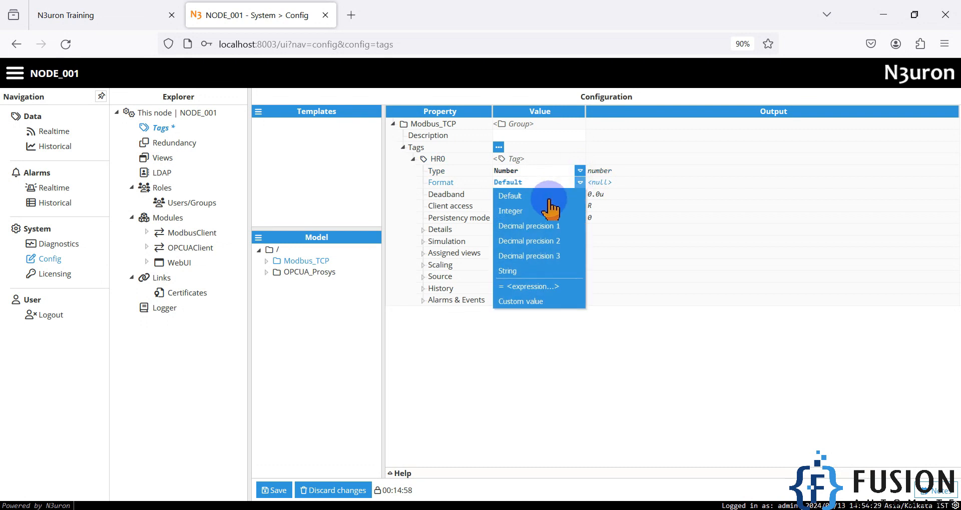
left_click(551, 208)
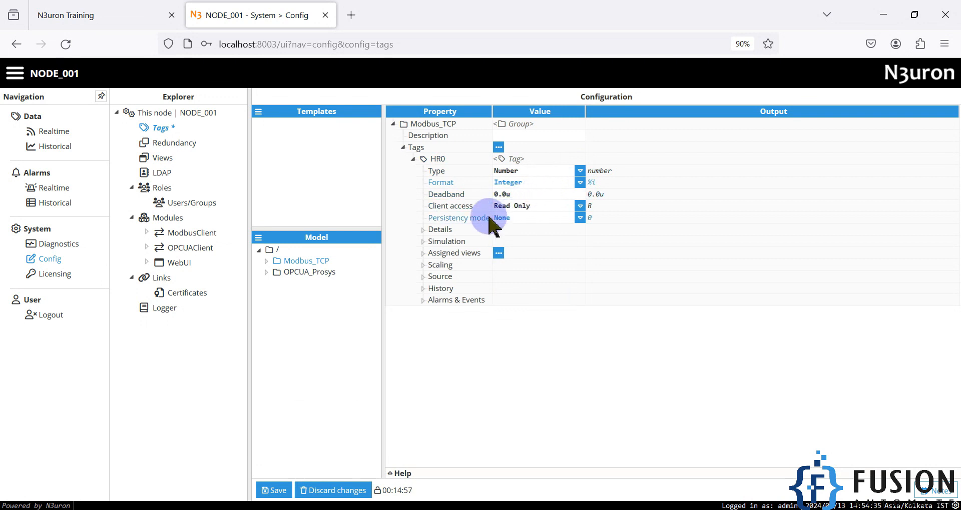
left_click(579, 206)
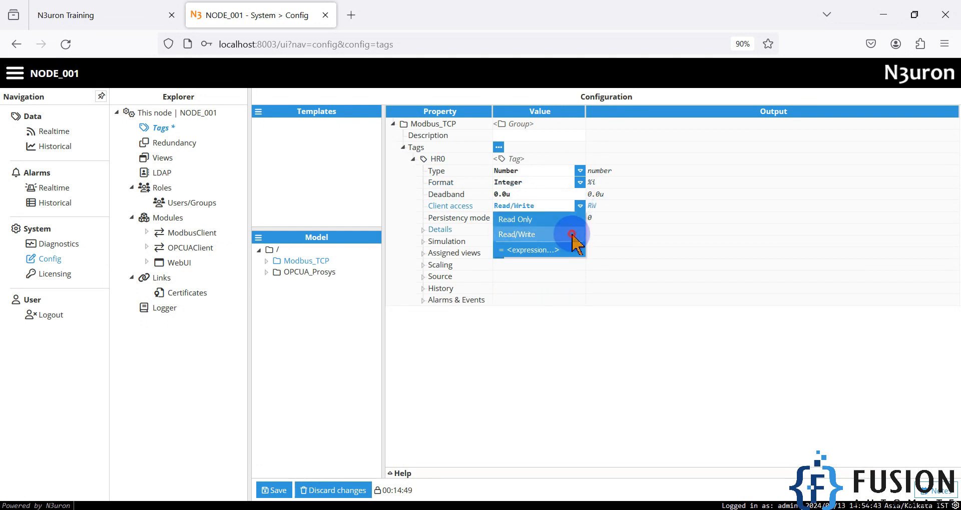
left_click(571, 235)
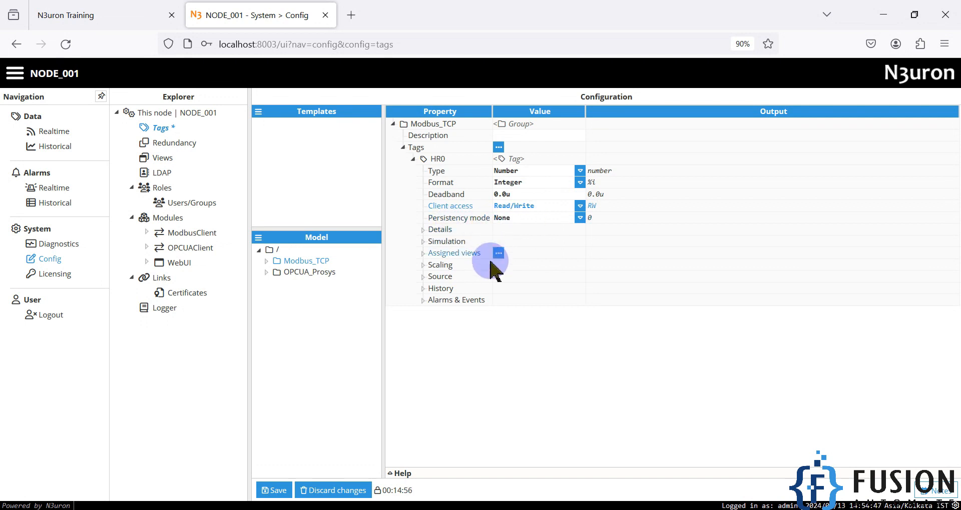
Enable HR0's source with module type and module name ModbusClient, and begin entering Modbus address 40001.
left_click(423, 278)
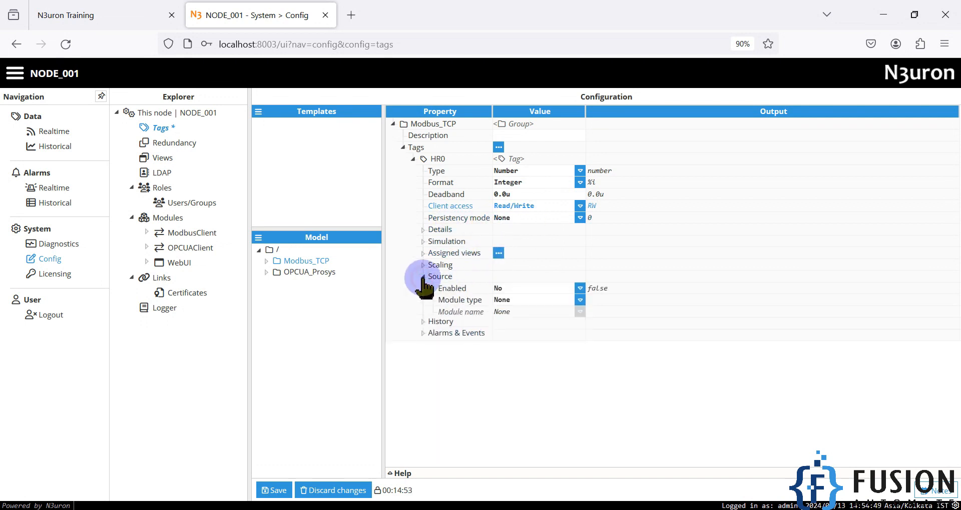
left_click(579, 290)
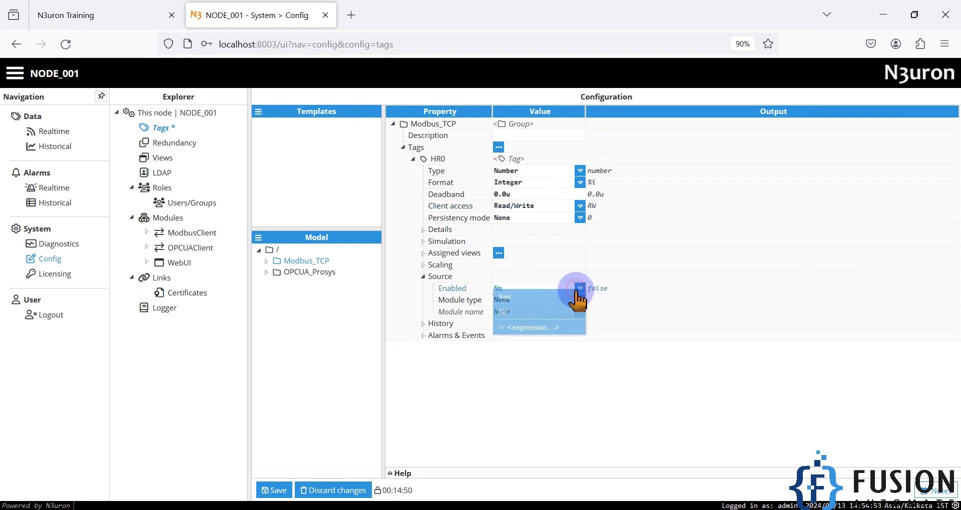
left_click(550, 302)
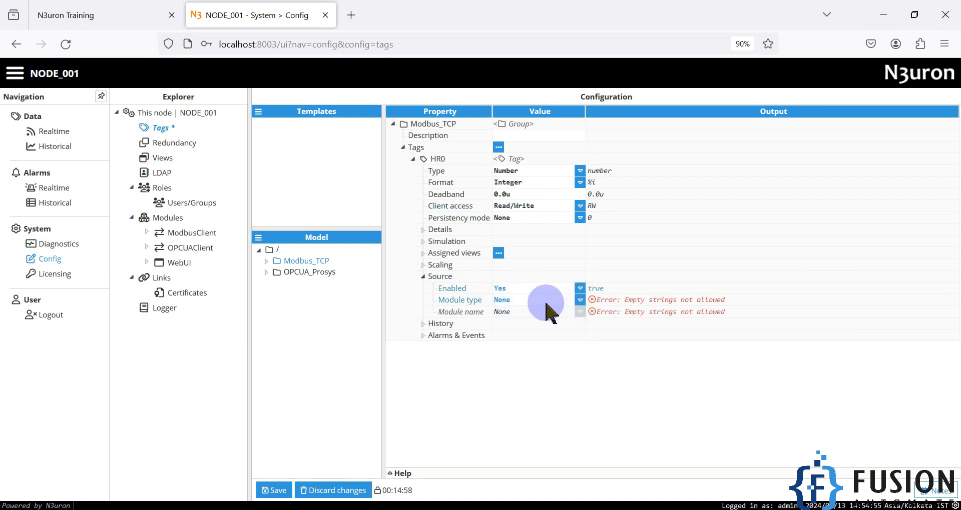
left_click(579, 300)
scroll(540, 412, "down", 4)
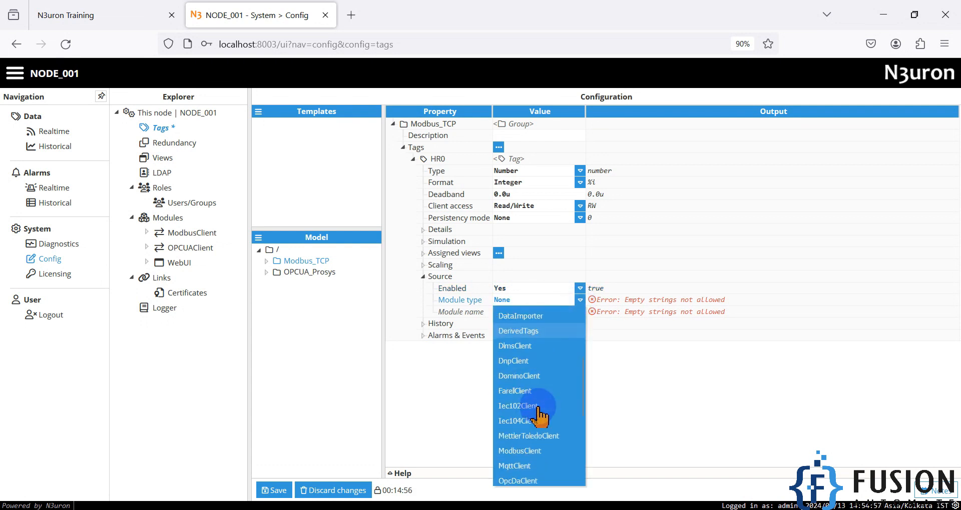
left_click(538, 389)
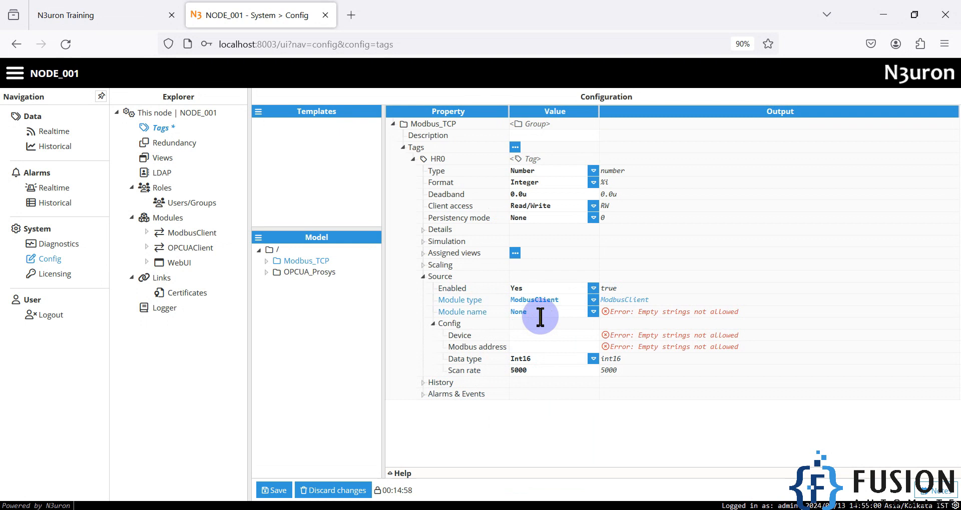
left_click(592, 312)
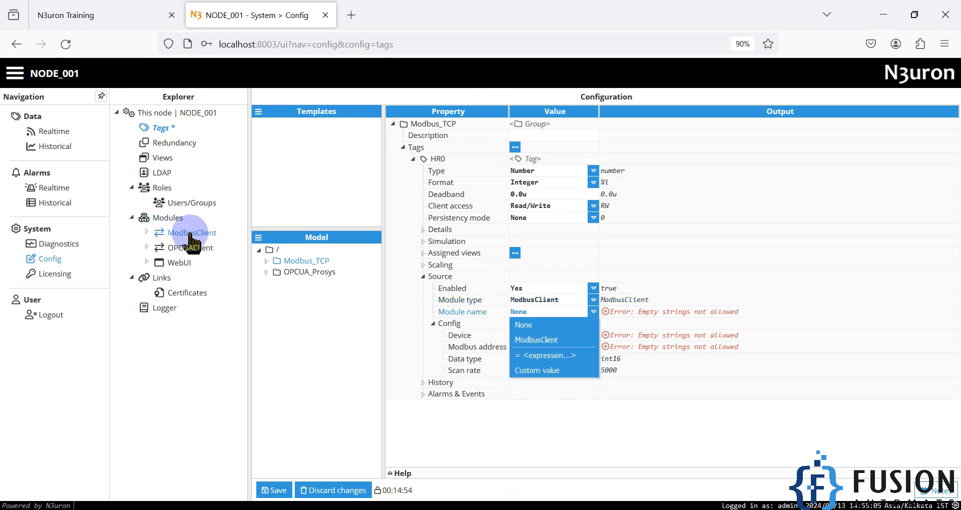
left_click(531, 340)
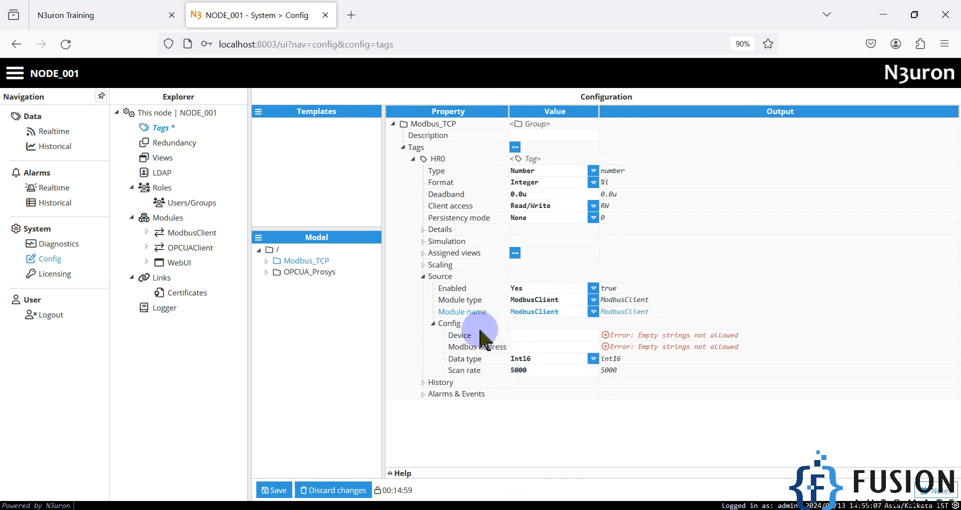
left_click(534, 335)
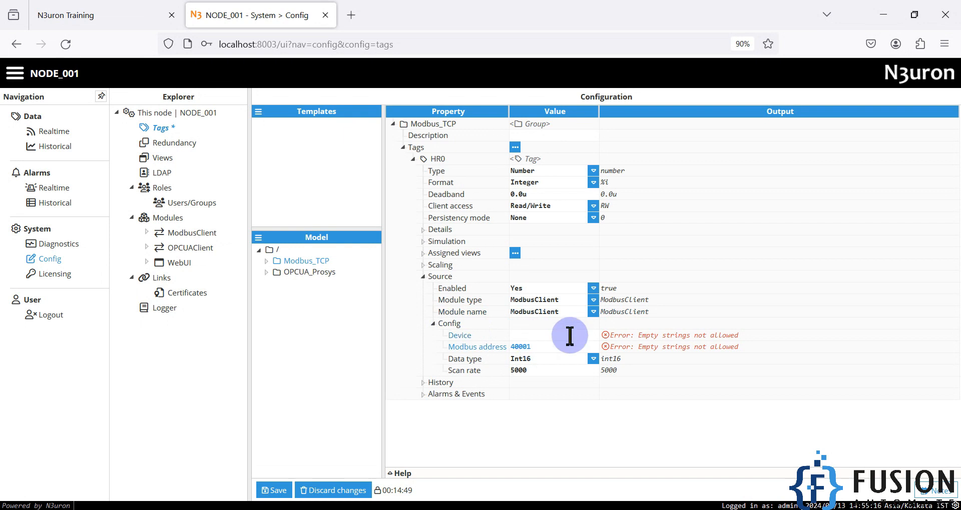
Set Modbus Slave holding register 0 to 1 with auto increment, then minimize the simulator.
left_click(361, 509)
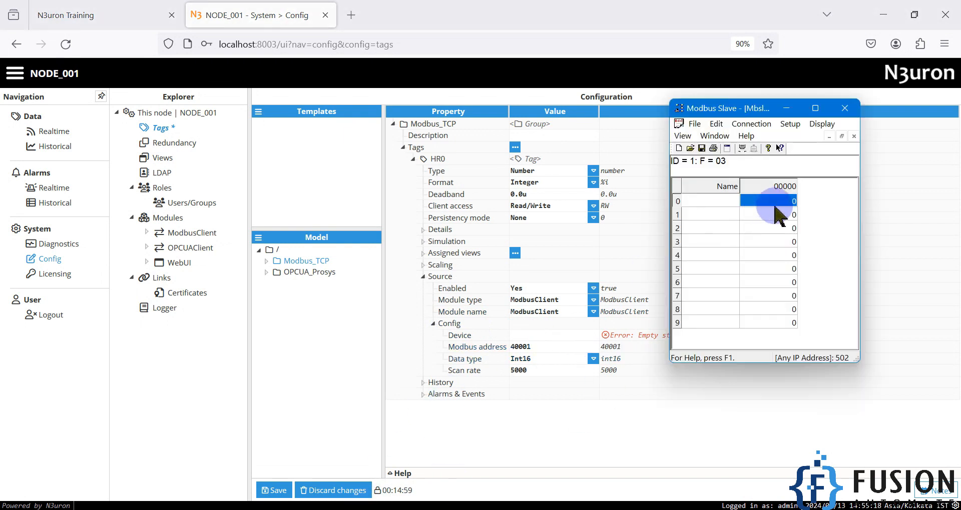
left_click(677, 201)
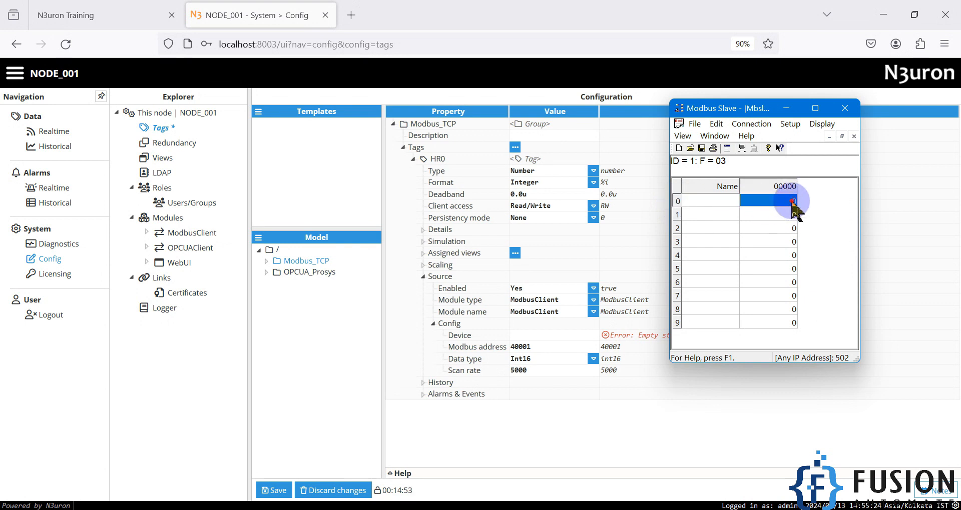
double_click(790, 201)
left_click(697, 251)
type("1")
left_click(840, 229)
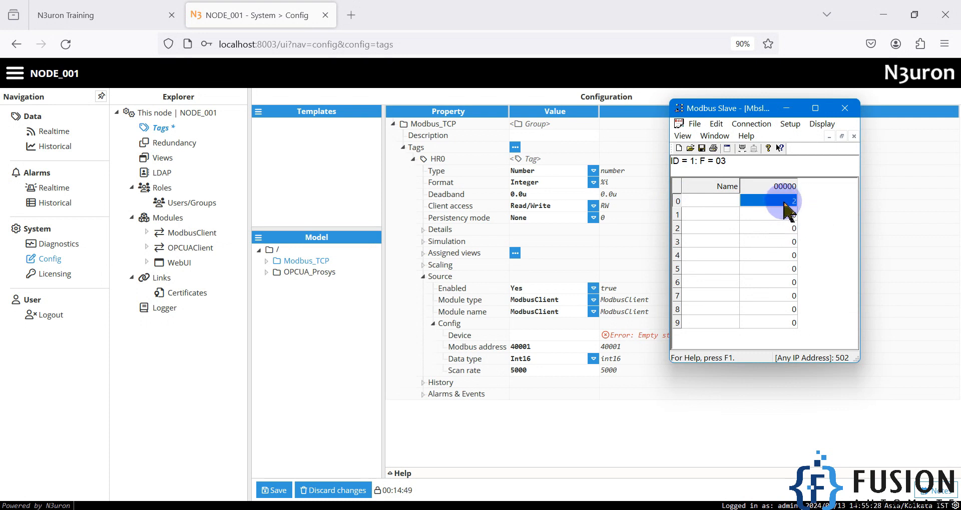
left_click(786, 108)
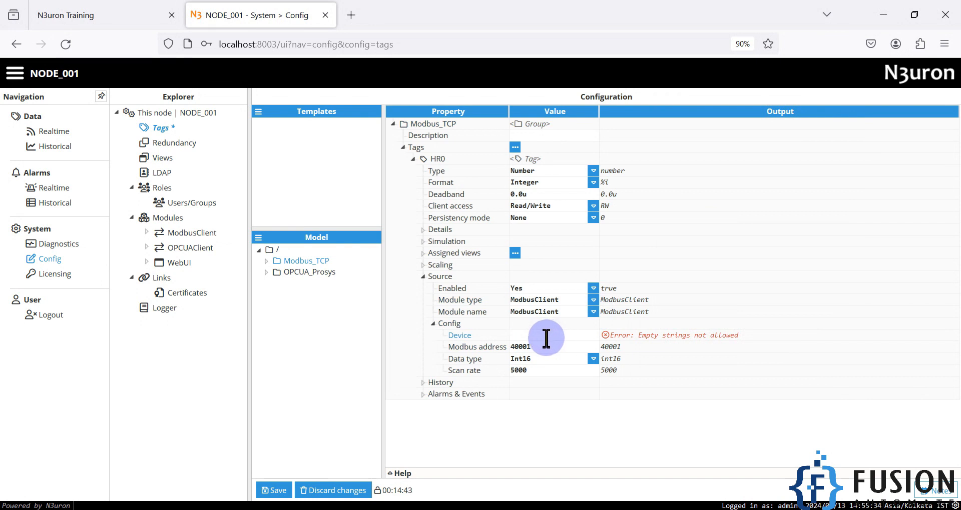
left_click(270, 491)
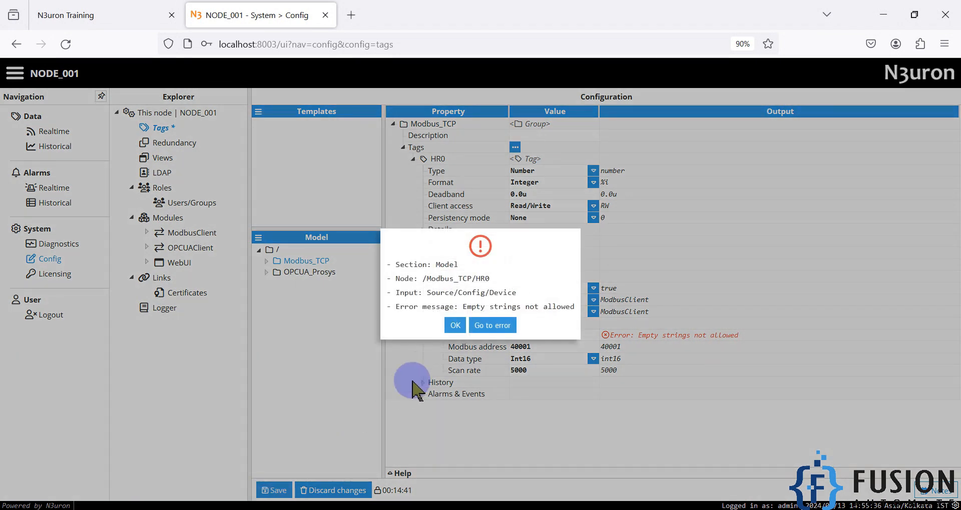
left_click(455, 325)
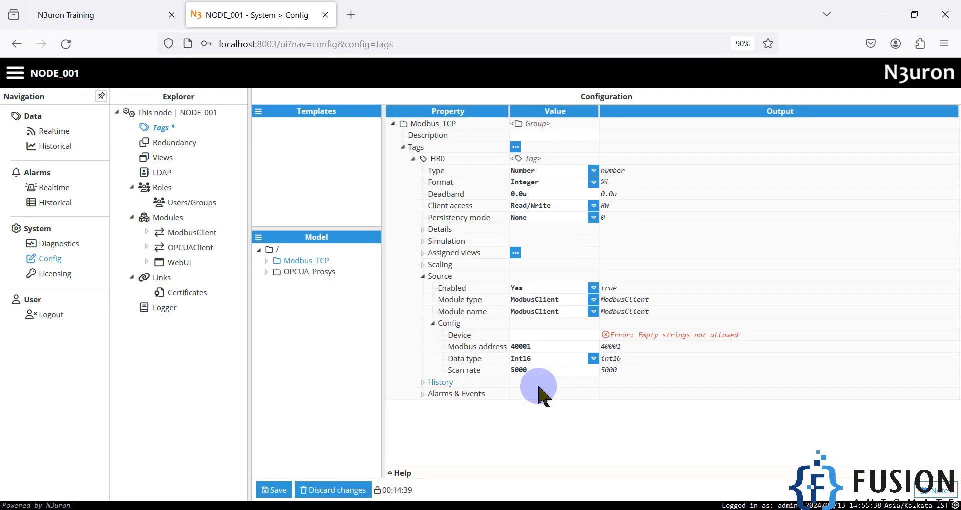
left_click(520, 335)
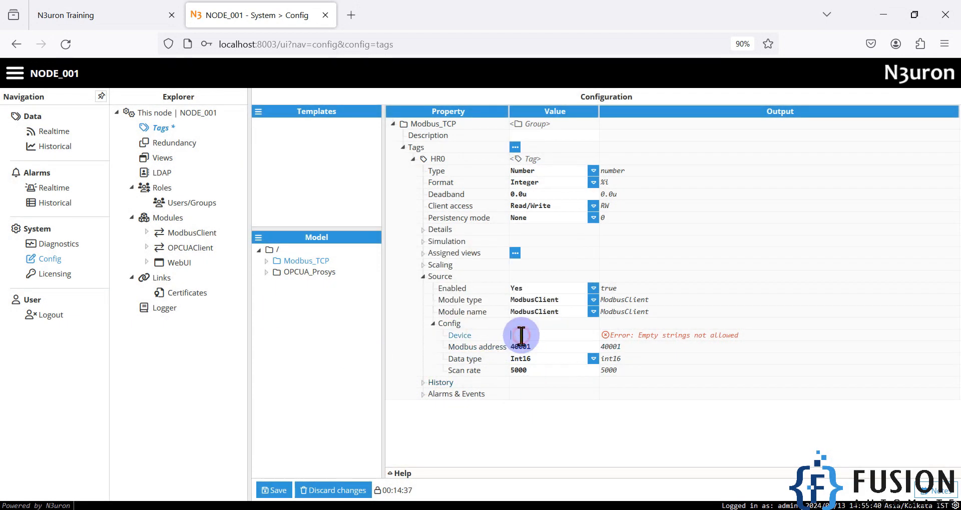
left_click(147, 232)
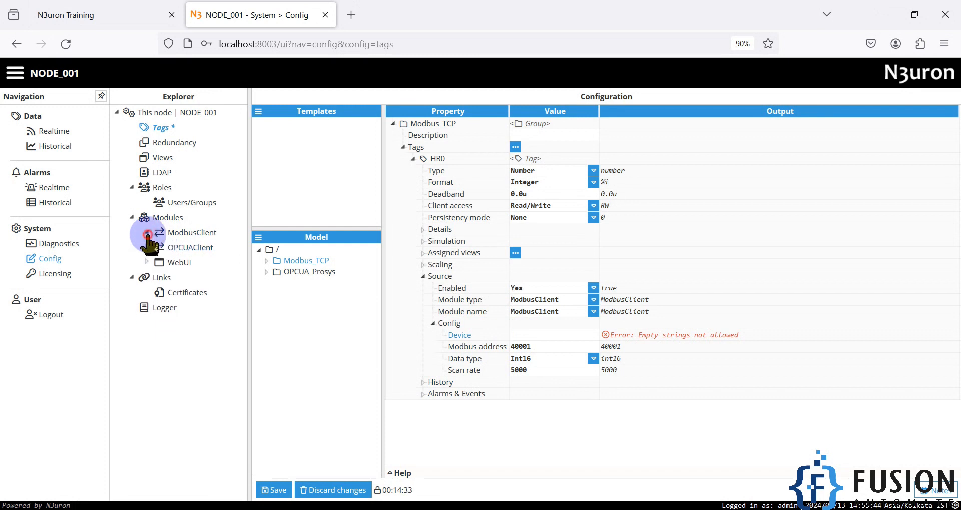
left_click(186, 233)
Check the Modbus_TCP_Client channel and Modbus_Slave device names under the ModbusClient module.
left_click(292, 262)
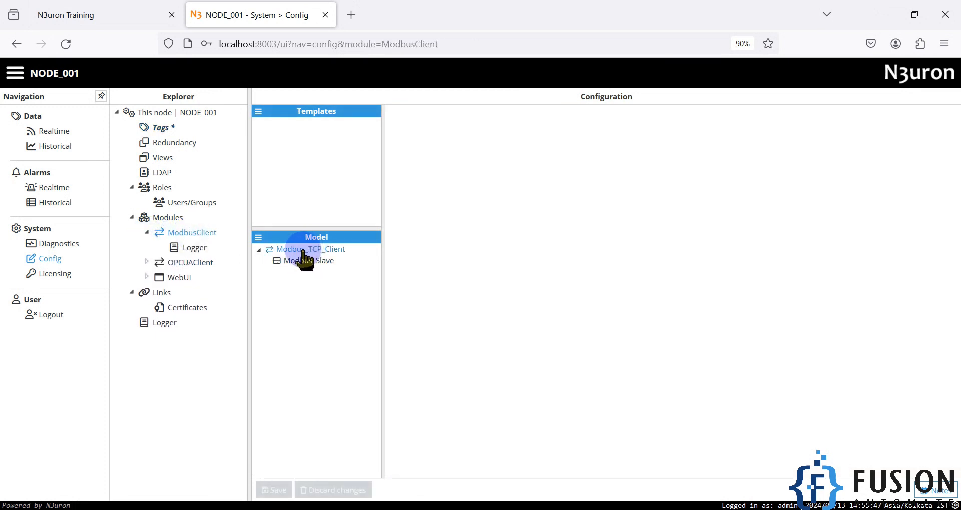
left_click(334, 253)
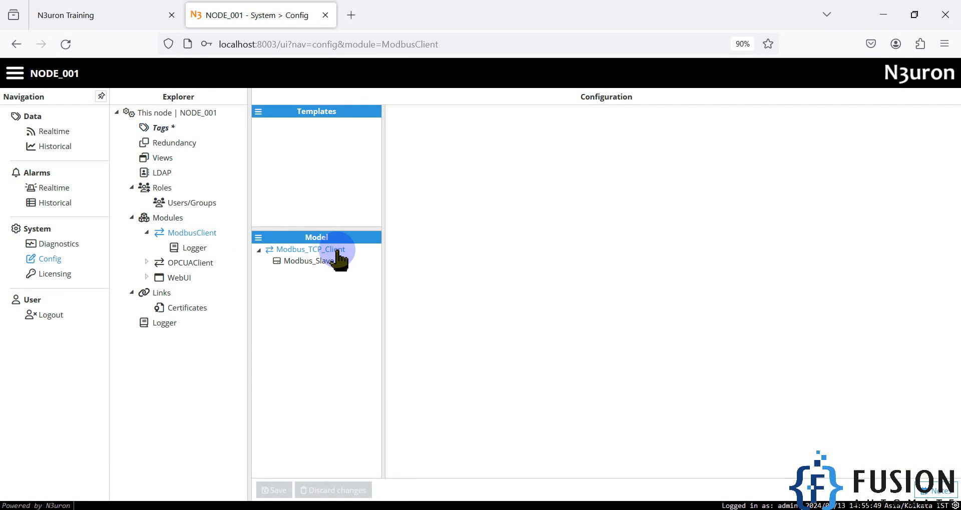
left_click(328, 262)
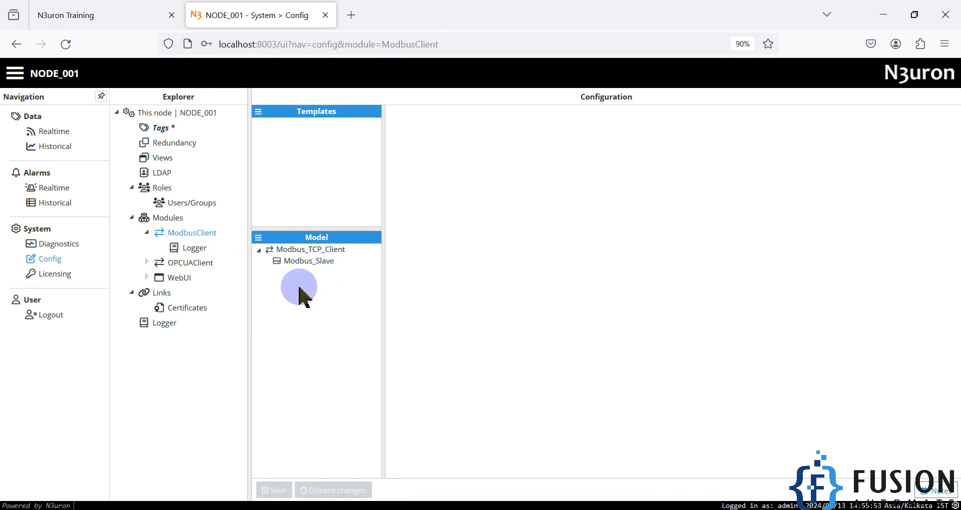
left_click(159, 128)
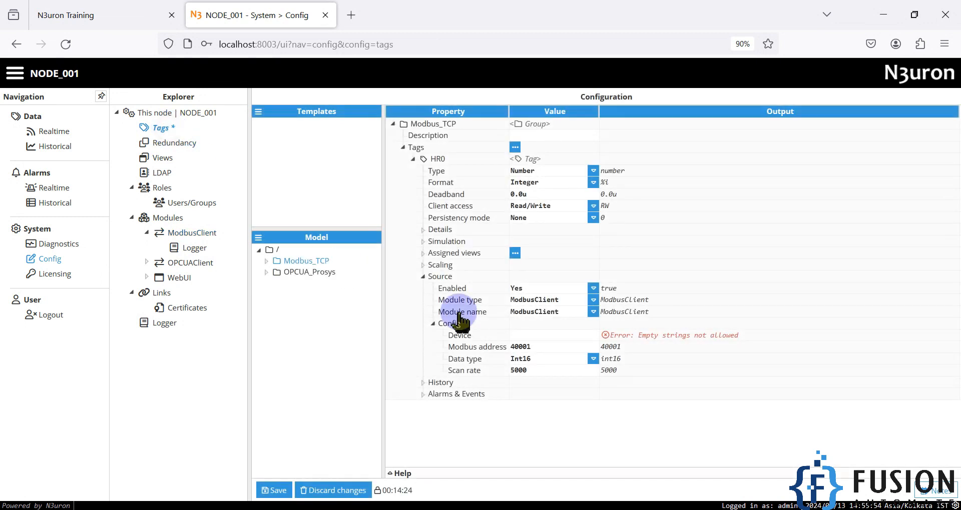
Set HR0's source Device to Modbus_TCP_Client/Modbus_Slave and save the tag.
left_click(536, 337)
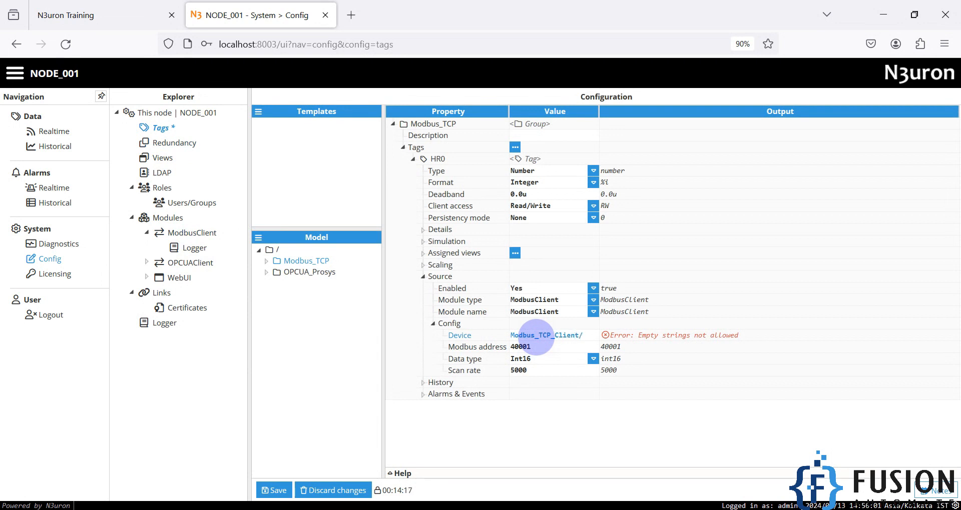
type("Modbus_S")
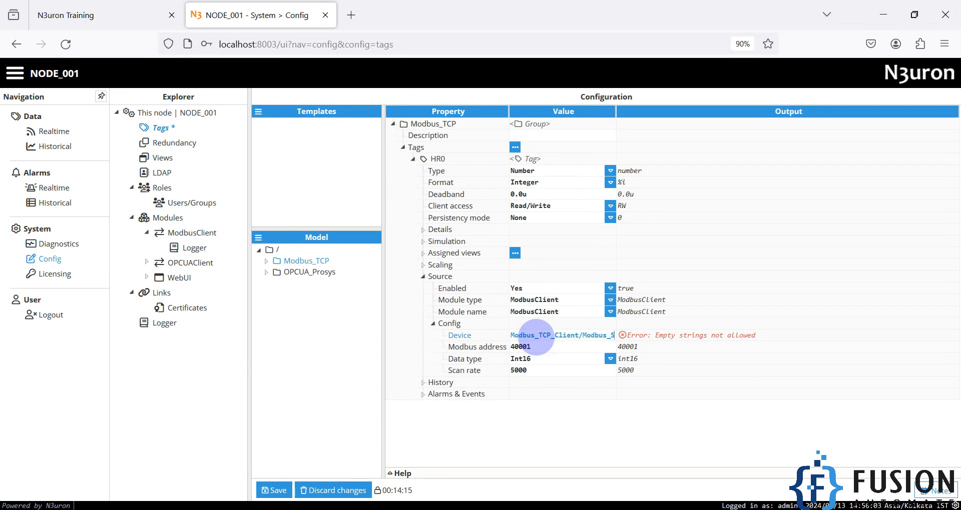
type("lave")
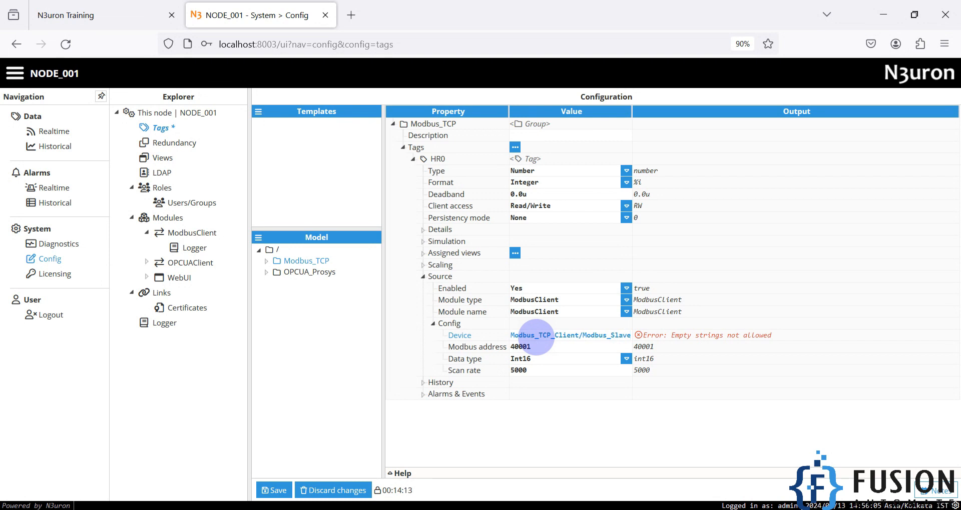
left_click(575, 335)
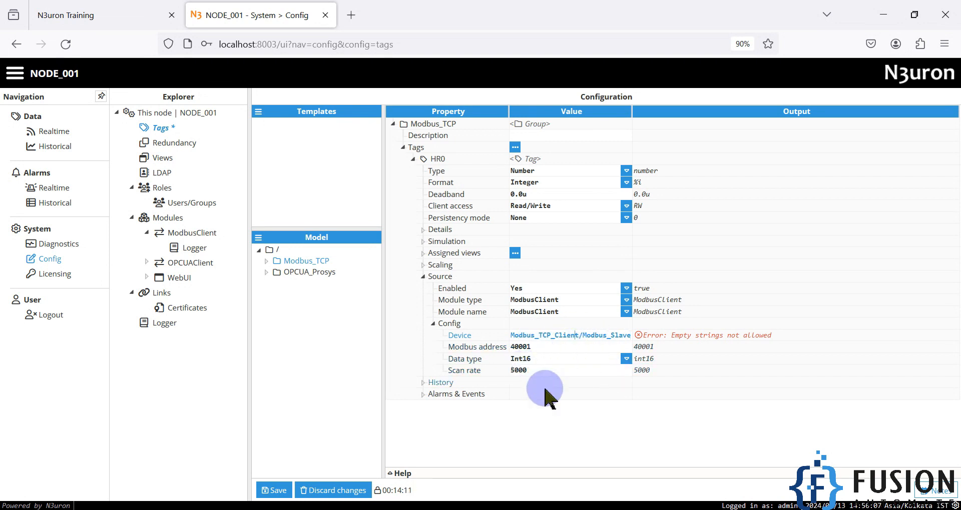
left_click(558, 436)
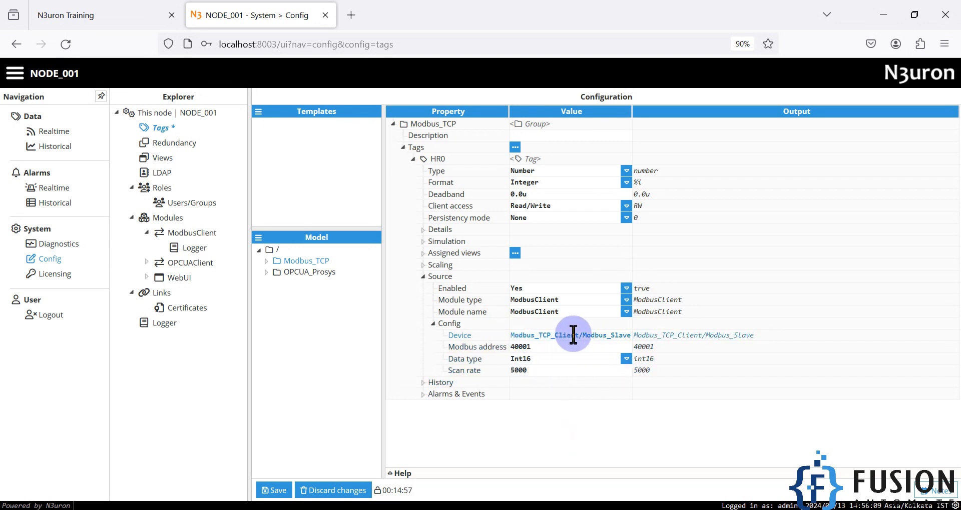
left_click(266, 491)
Review the ModbusClient module's Modbus_TCP_Client channel and Modbus_Slave device settings again.
left_click(191, 234)
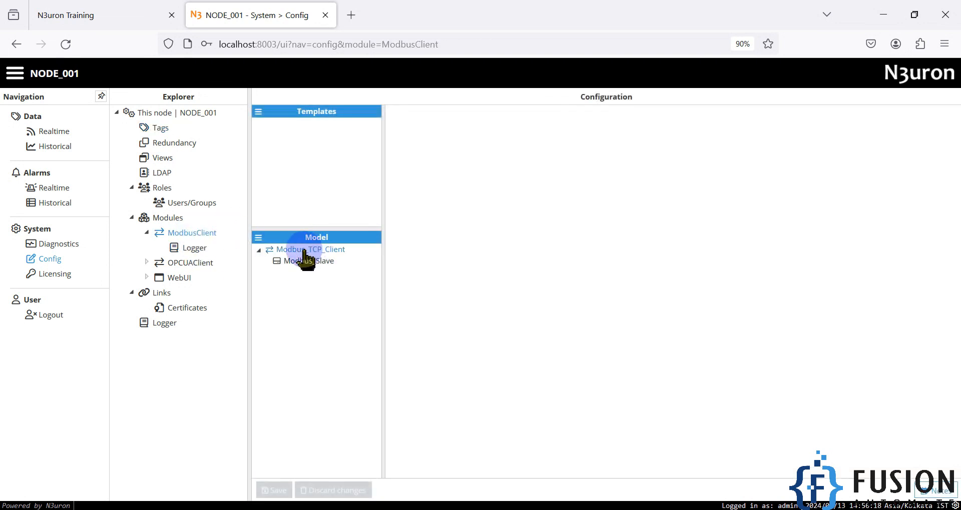
left_click(258, 237)
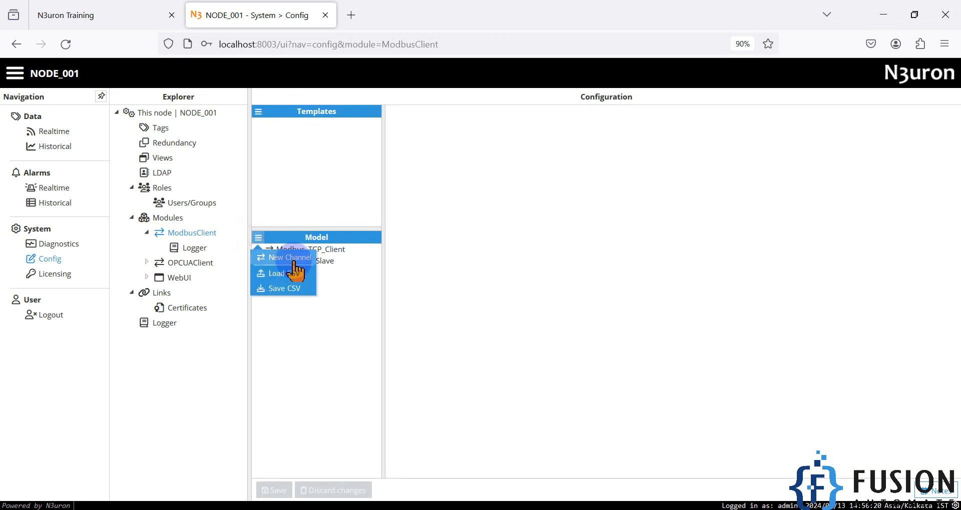
left_click(351, 295)
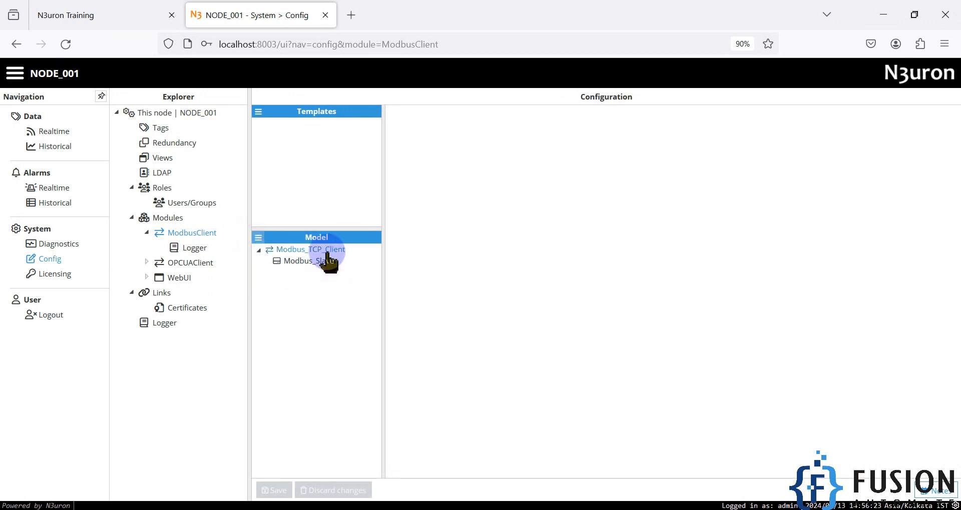
left_click(322, 250)
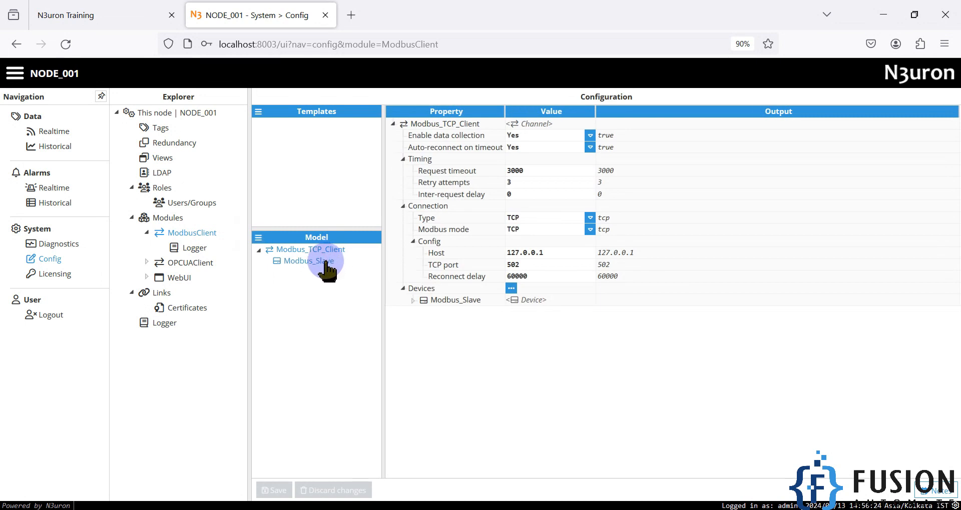
left_click(322, 263)
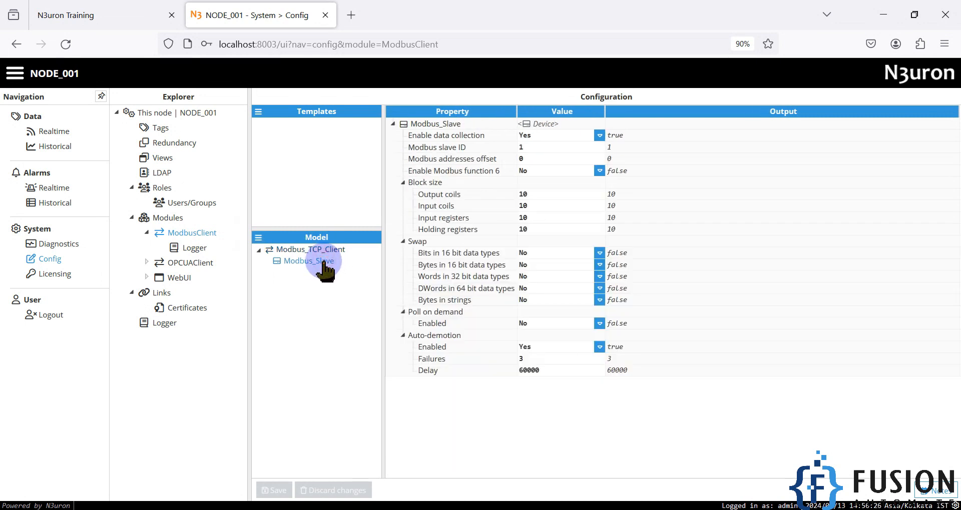
left_click(159, 127)
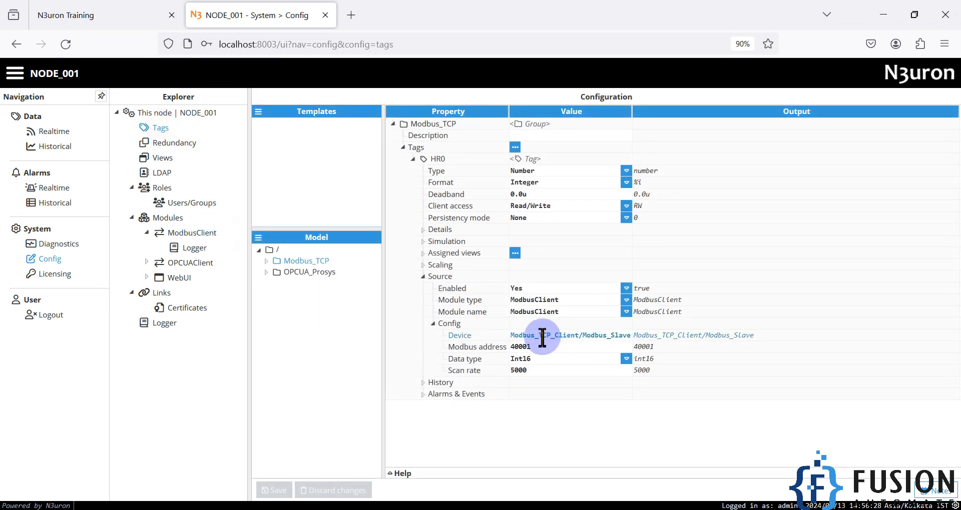
Select the Modbus_TCP_Client part of HR0's Device path and show the Device help text.
left_click(579, 336)
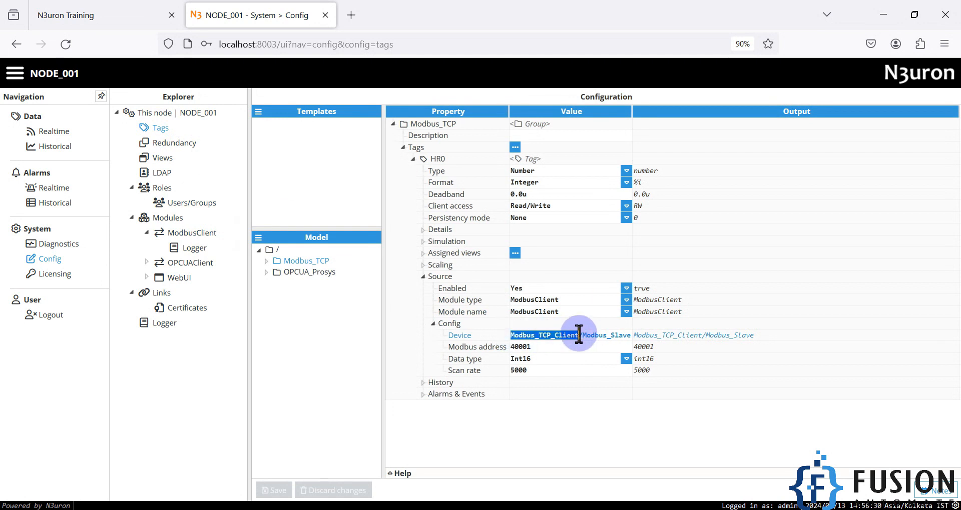
left_click_drag(583, 336, 635, 338)
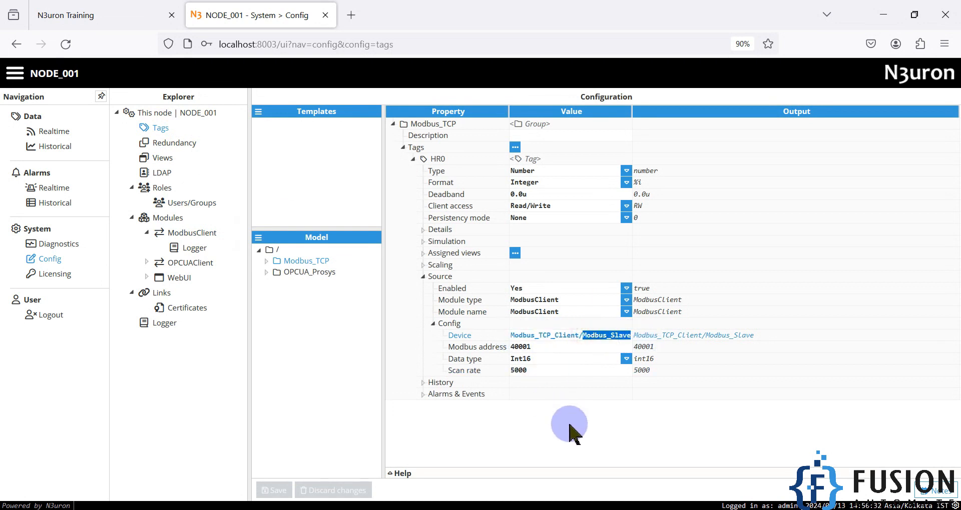
left_click(403, 475)
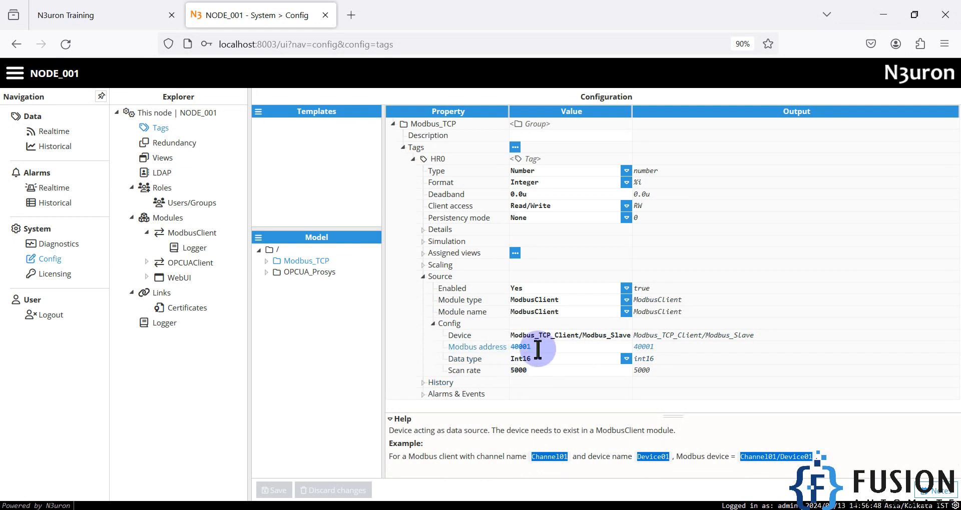
Check holding register 0's value in Modbus Slave, then return to N3uron.
key("alt+Tab")
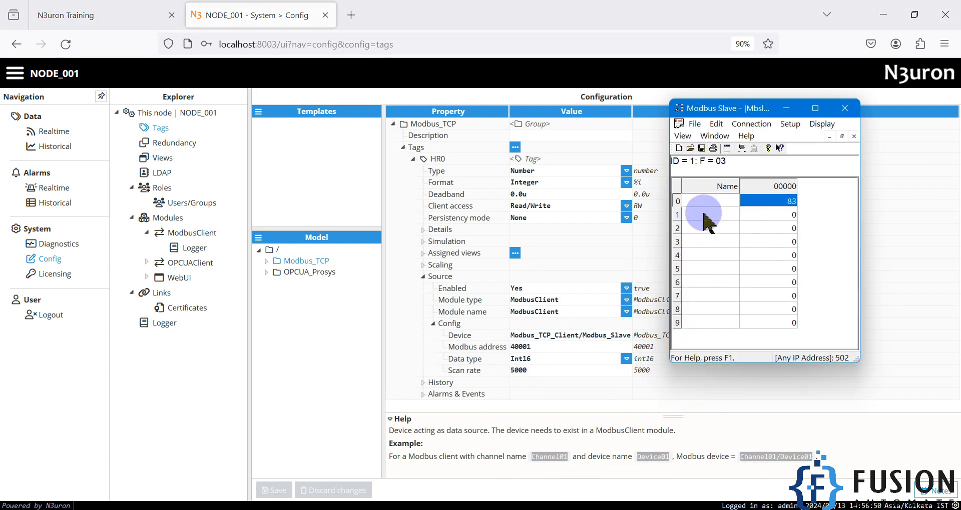
left_click(676, 201)
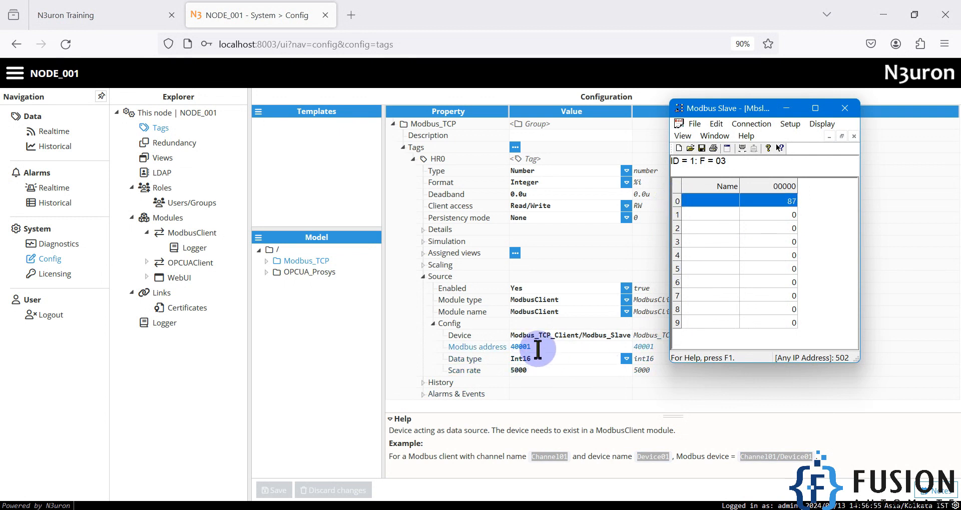
left_click(274, 490)
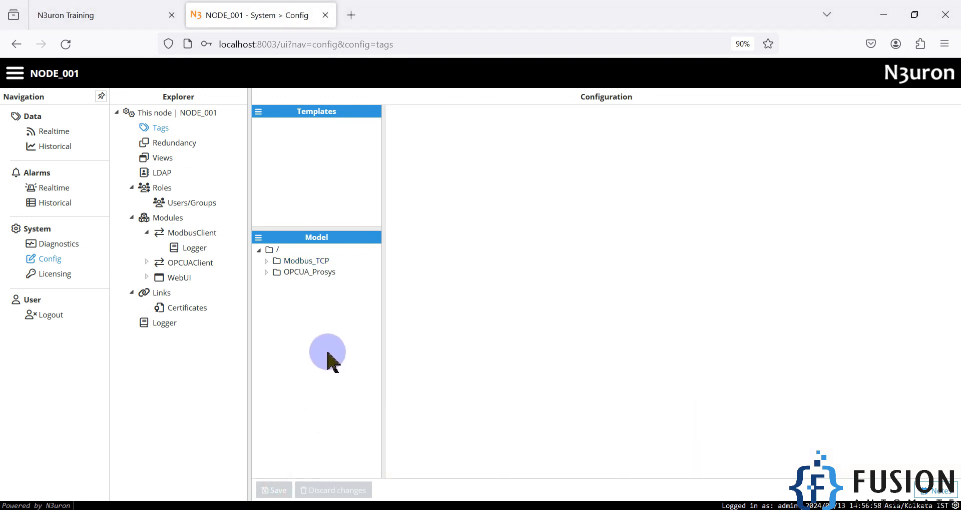
Expand the Modbus_TCP group and display HR0's full property configuration.
left_click(267, 261)
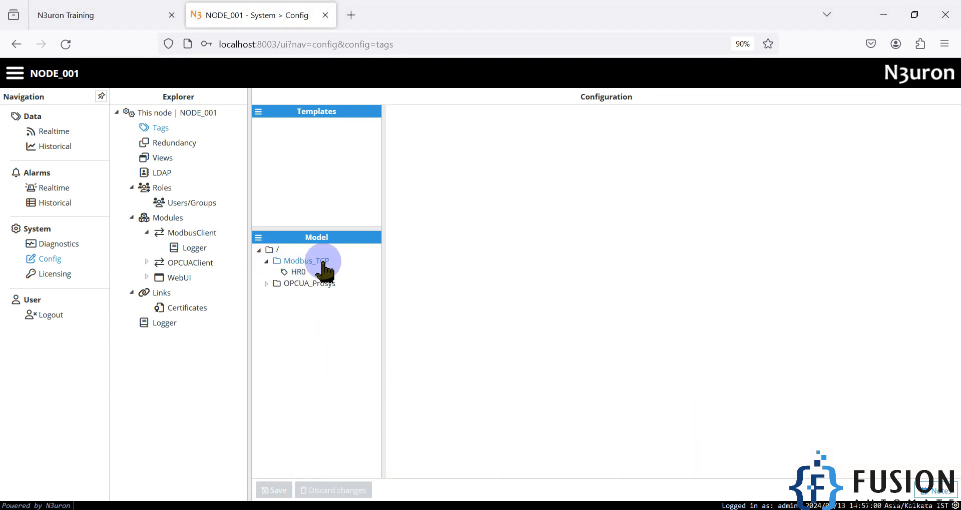
left_click(298, 273)
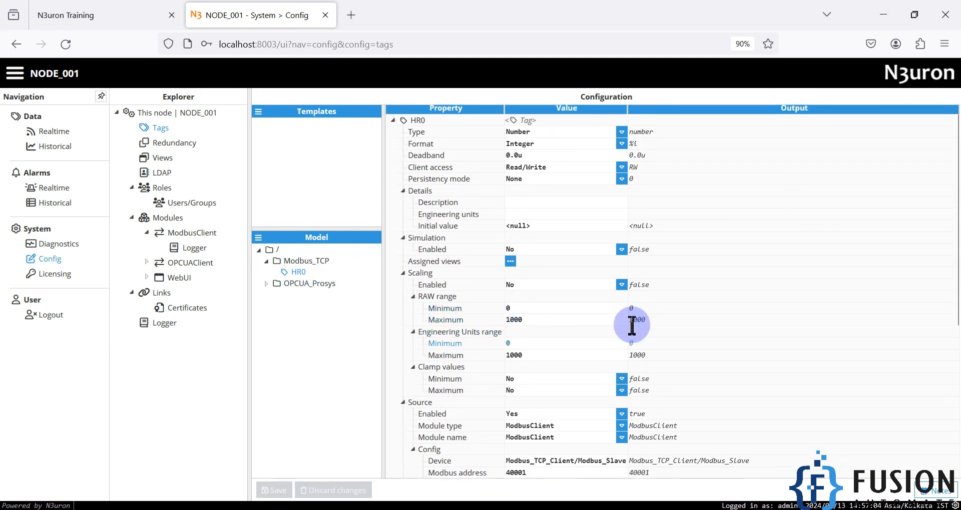
scroll(644, 397, "down", 2)
scroll(678, 414, "up", 2)
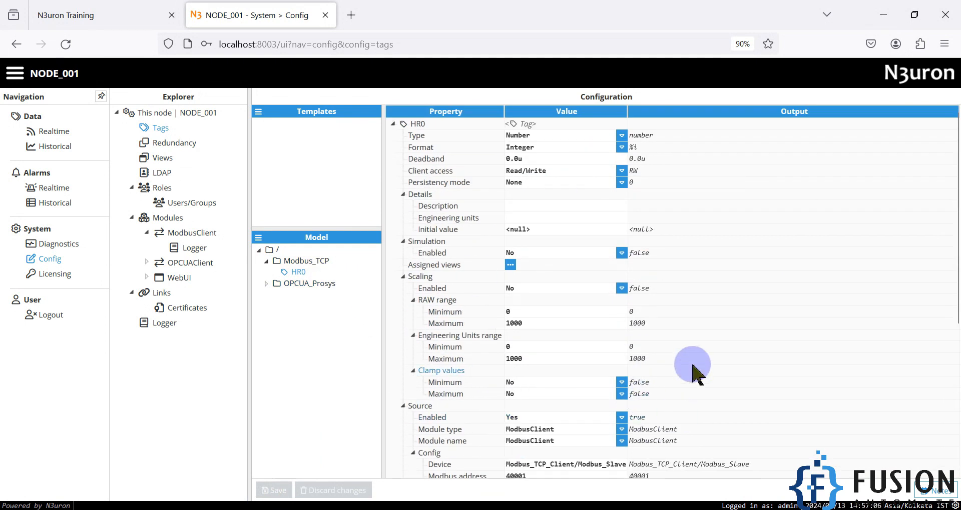
scroll(693, 370, "down", 3)
scroll(648, 360, "up", 3)
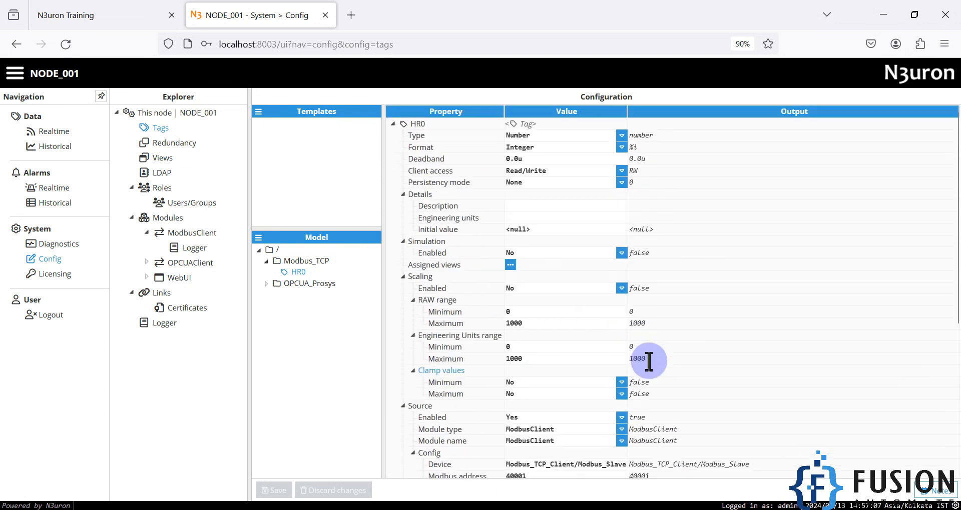
Compare HR0's live value in the Modbus_TCP realtime list with the Modbus Slave register.
left_click(61, 131)
left_click(152, 123)
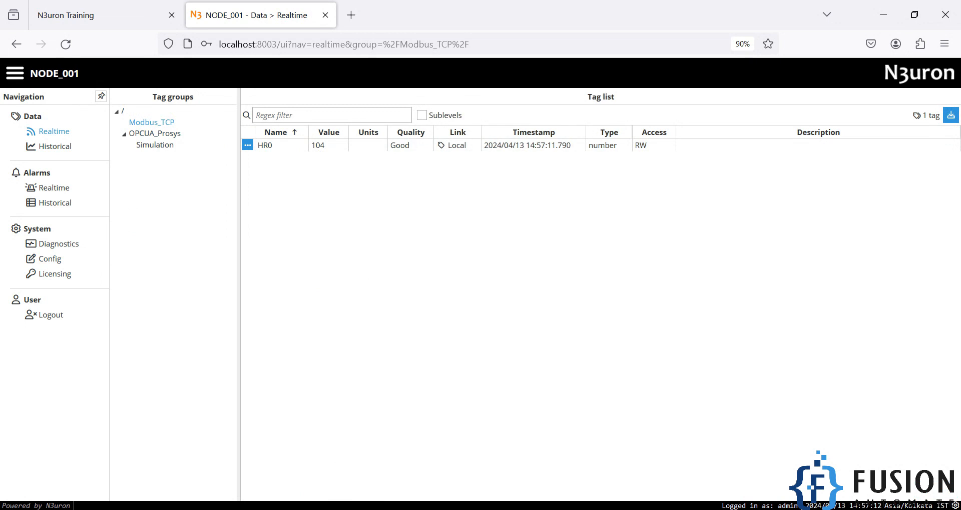
key("alt+Tab")
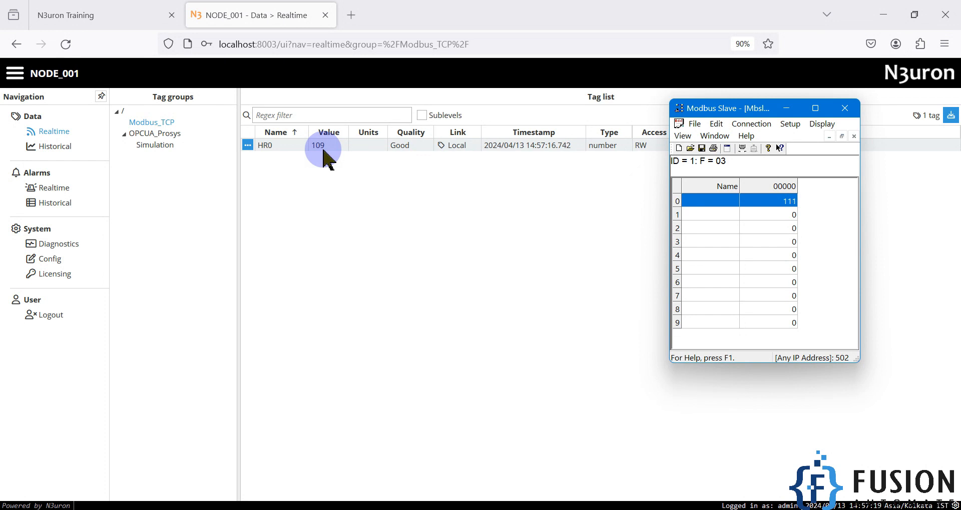
left_click(54, 260)
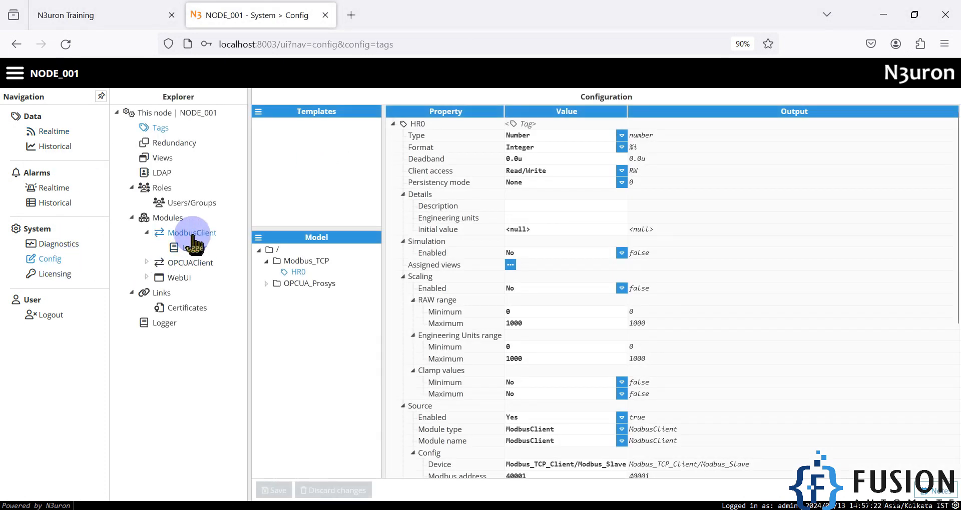
Change HR0's scan rate from 5000 to 1000 ms and save the tag.
scroll(476, 265, "down", 5)
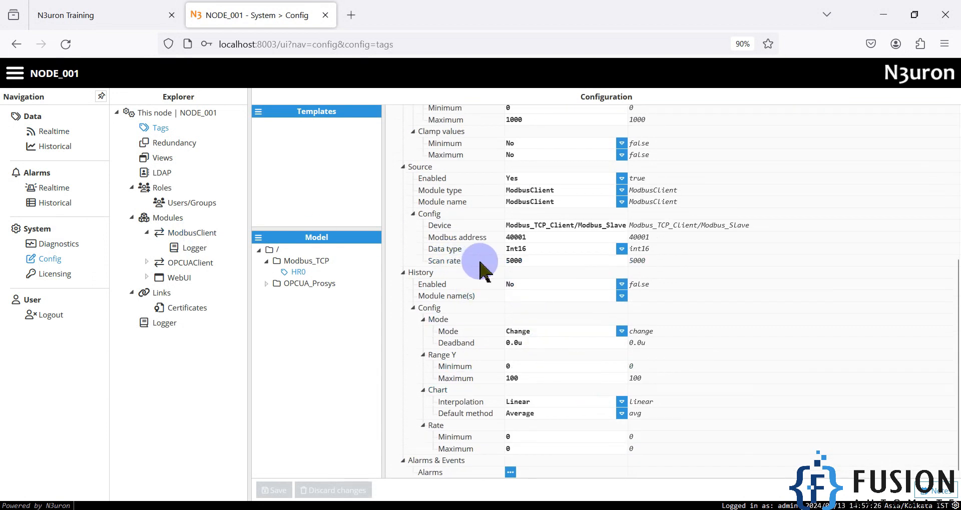
left_click(515, 261)
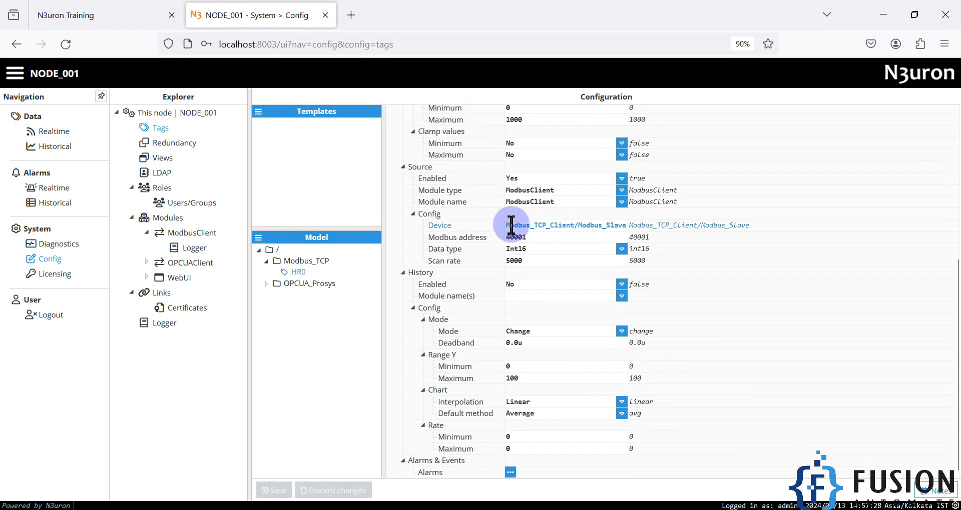
left_click(513, 261)
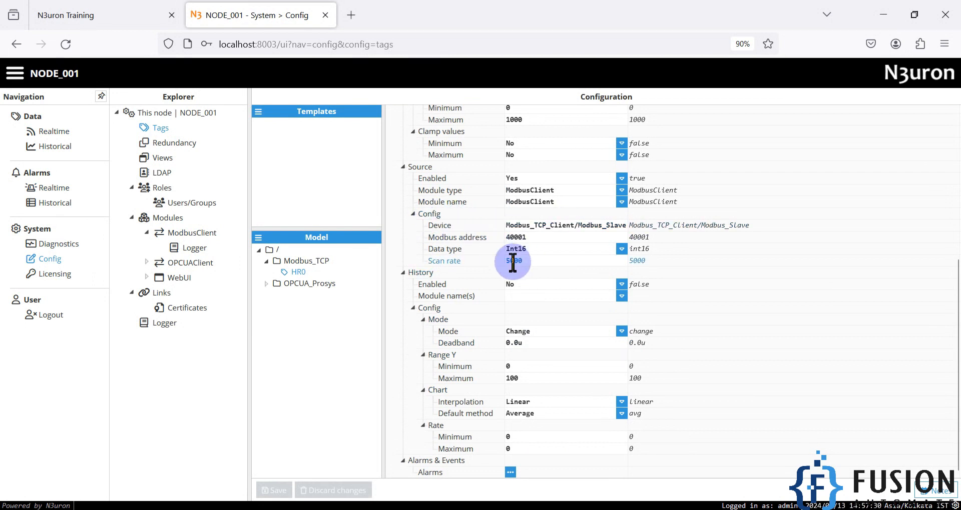
double_click(512, 261)
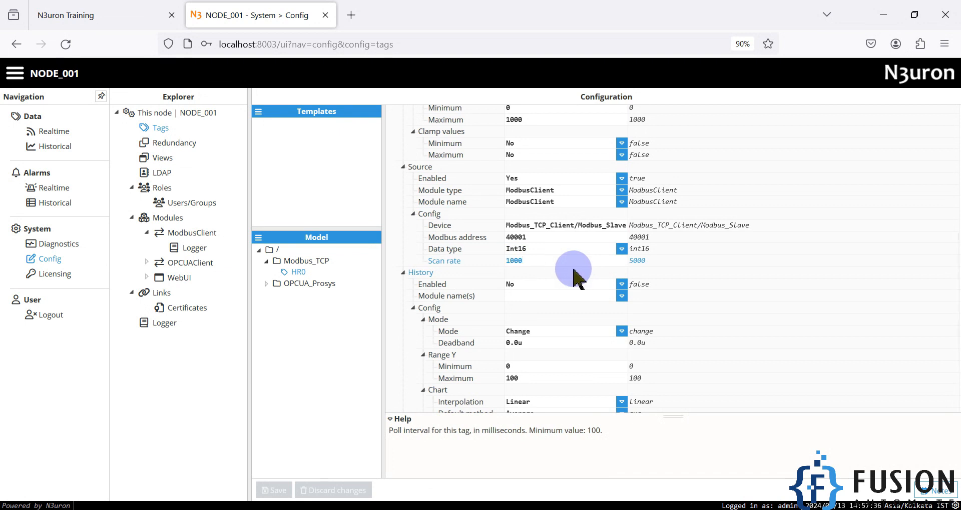
left_click(588, 271)
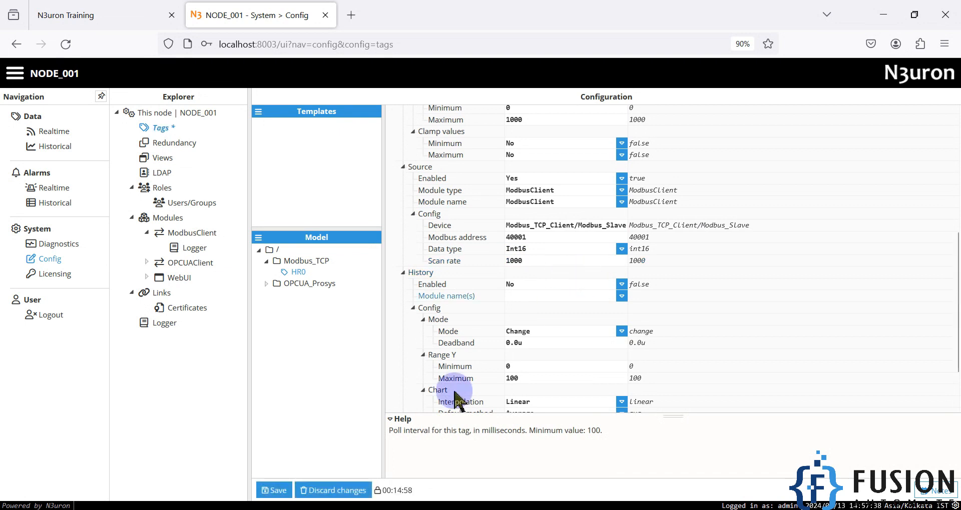
left_click(273, 490)
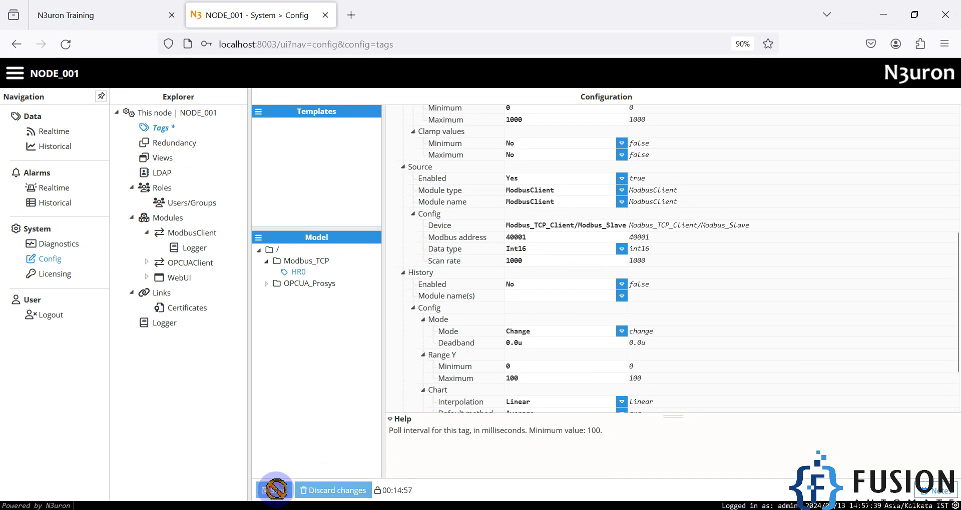
left_click(57, 134)
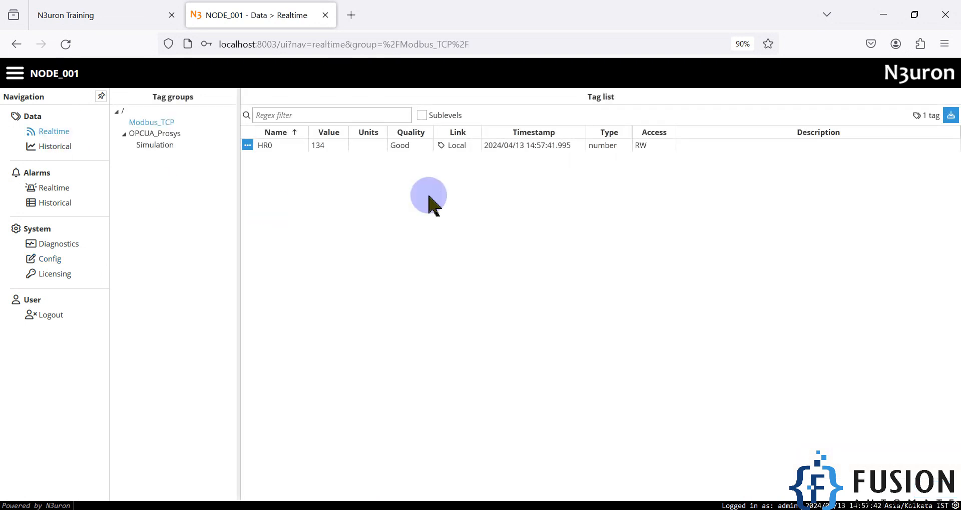
left_click(341, 509)
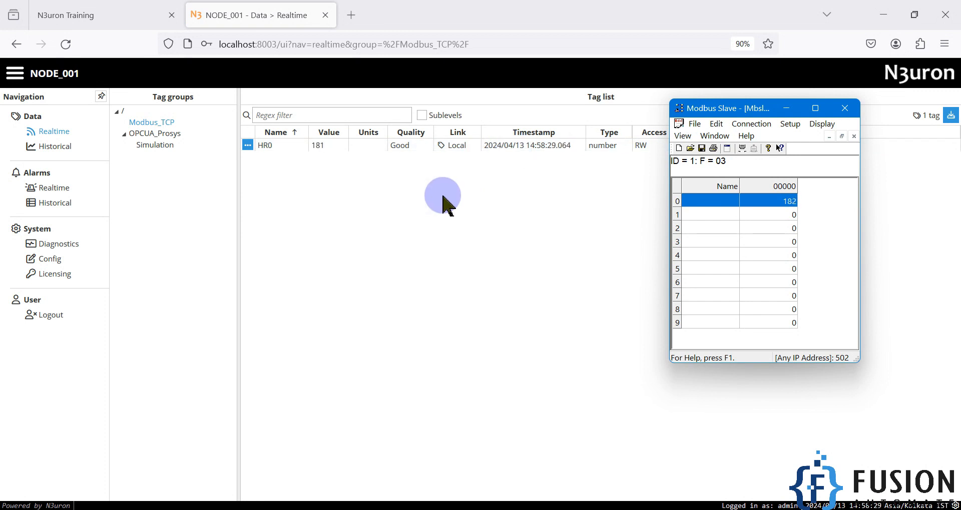
left_click(52, 259)
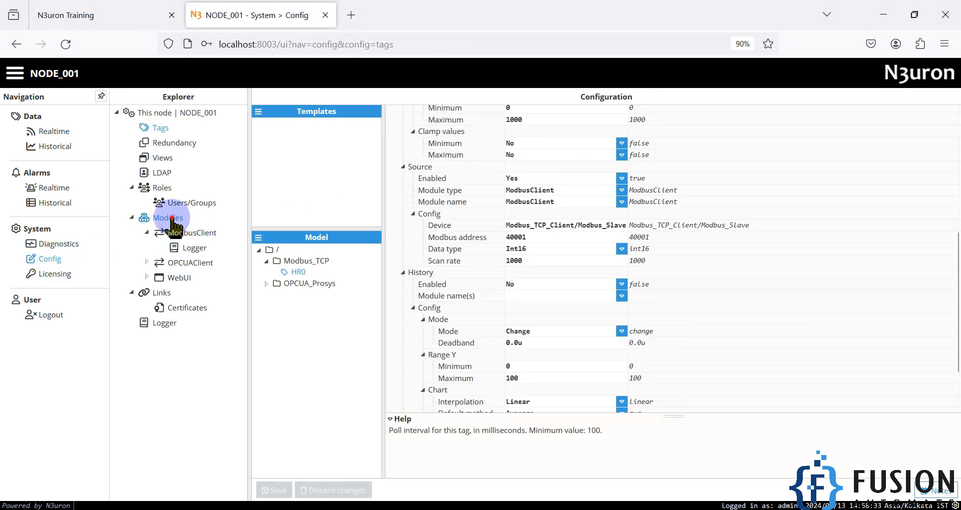
Show the ModbusClient module settings: auto-start delay 500 and auto-restart delay 5000.
left_click(170, 219)
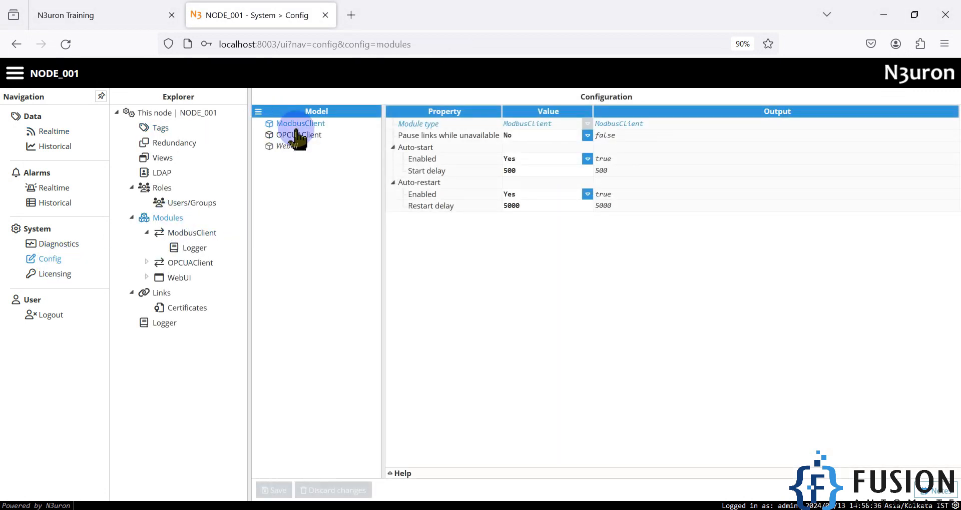
left_click(258, 116)
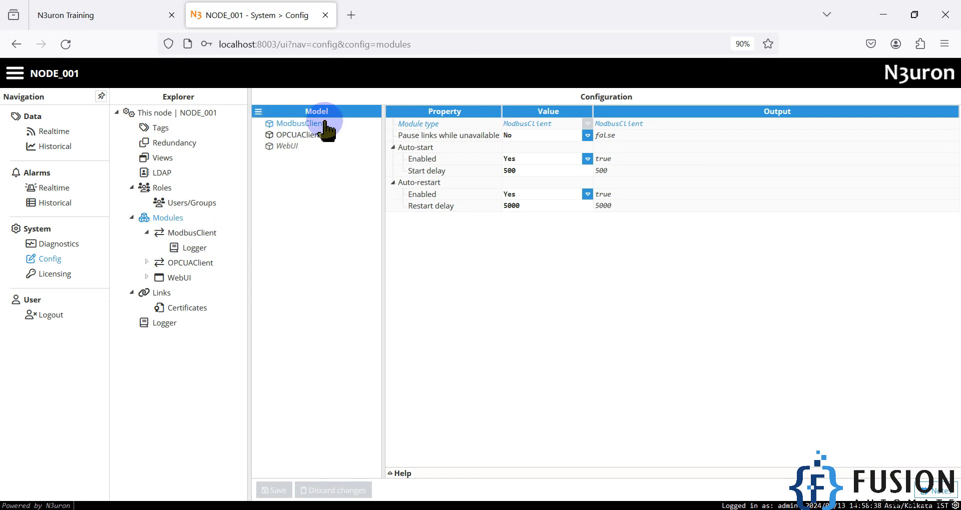
left_click(258, 111)
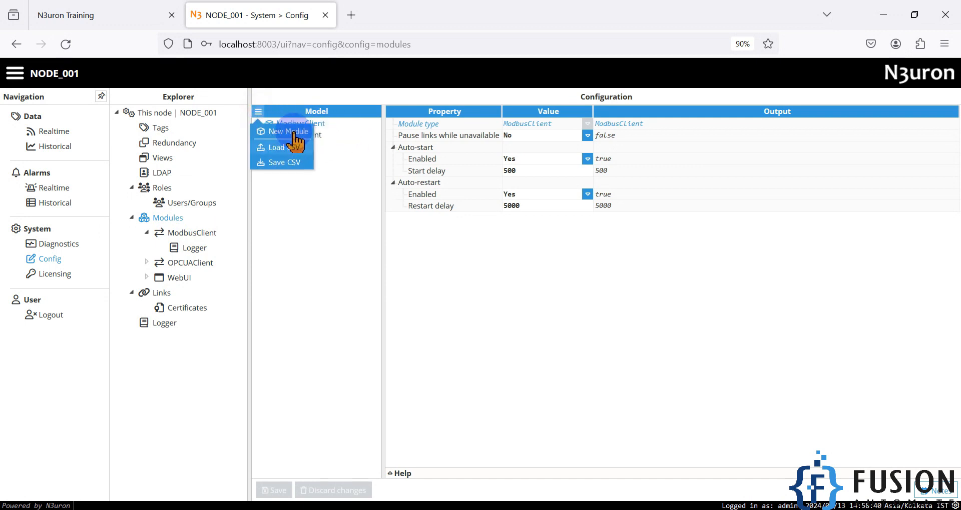
left_click(311, 161)
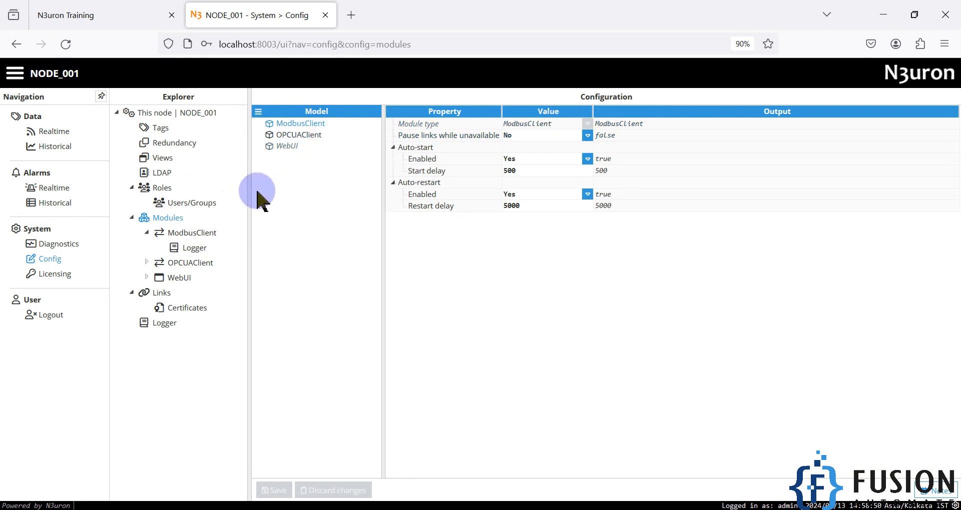
Open the ModbusClient module and select its Modbus_TCP_Client channel.
left_click(194, 234)
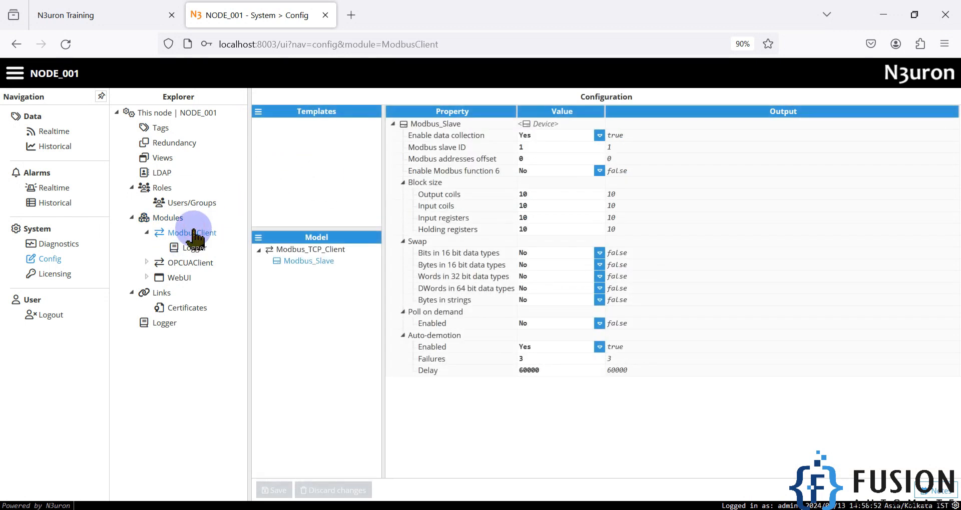
left_click(258, 237)
left_click(339, 306)
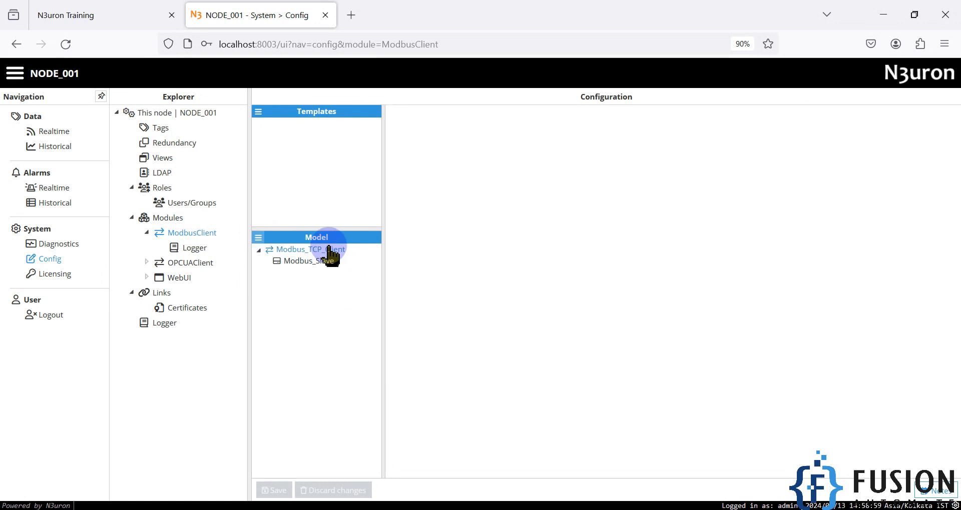
left_click(325, 250)
Inspect the channel connection: TCP mode, host 127.0.0.1, port 502, reconnect delay 60000.
left_click(539, 138)
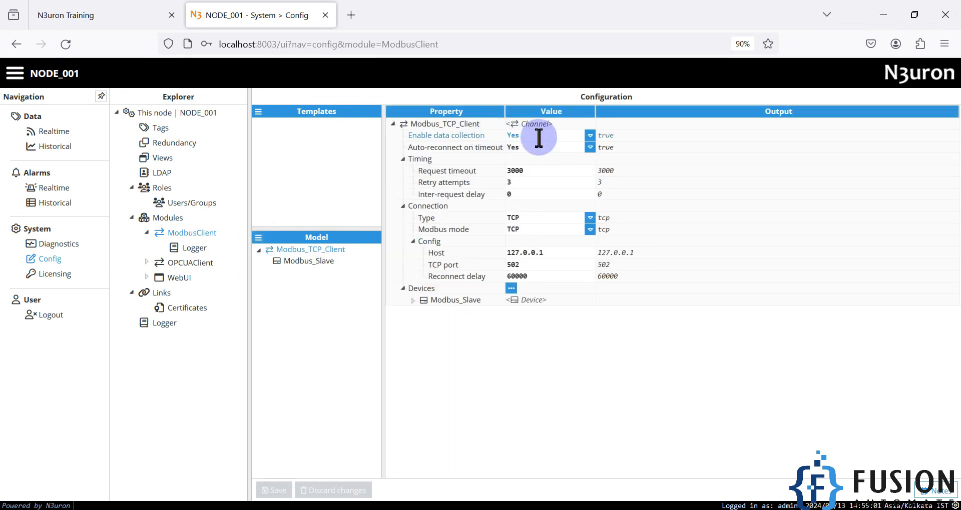
left_click(523, 251)
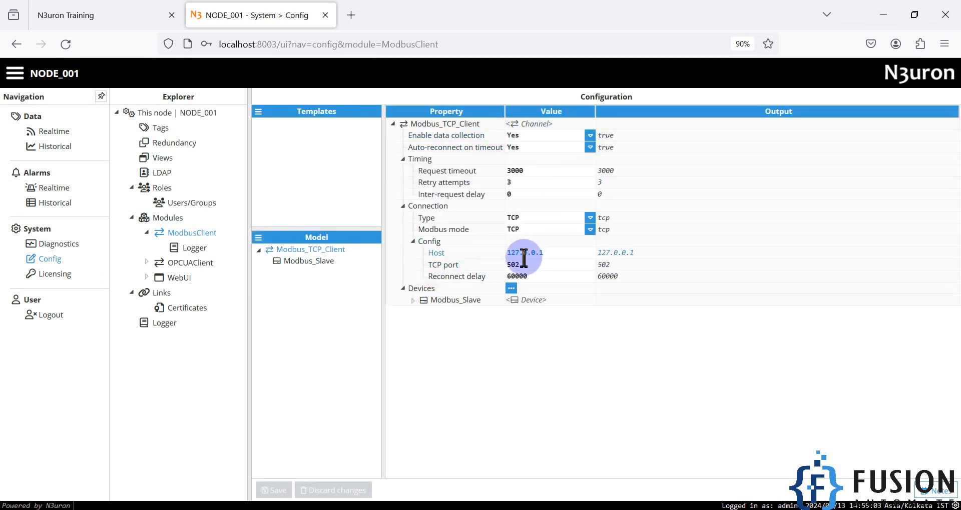
left_click(522, 275)
left_click(528, 265)
left_click(528, 229)
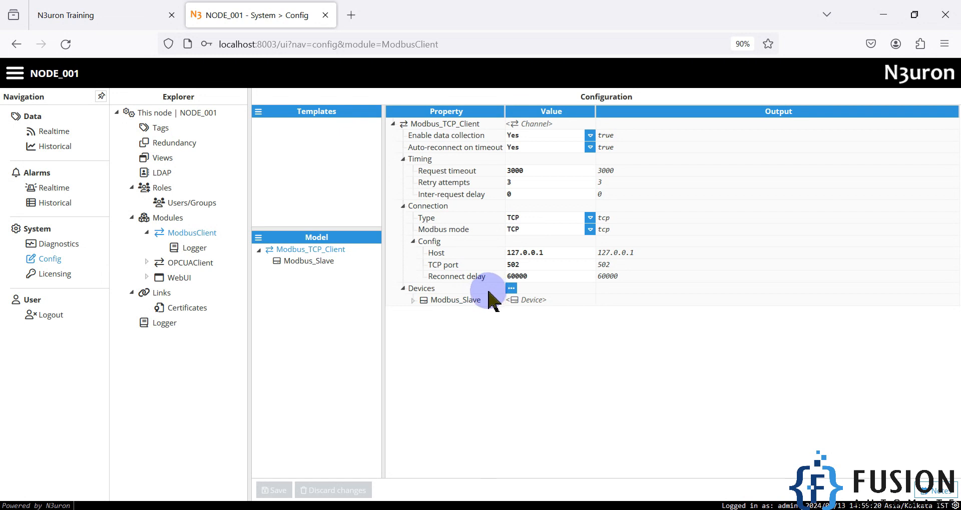
Review Modbus_Slave device settings: slave ID 1, block sizes 10, bit swapping left at No.
left_click(413, 300)
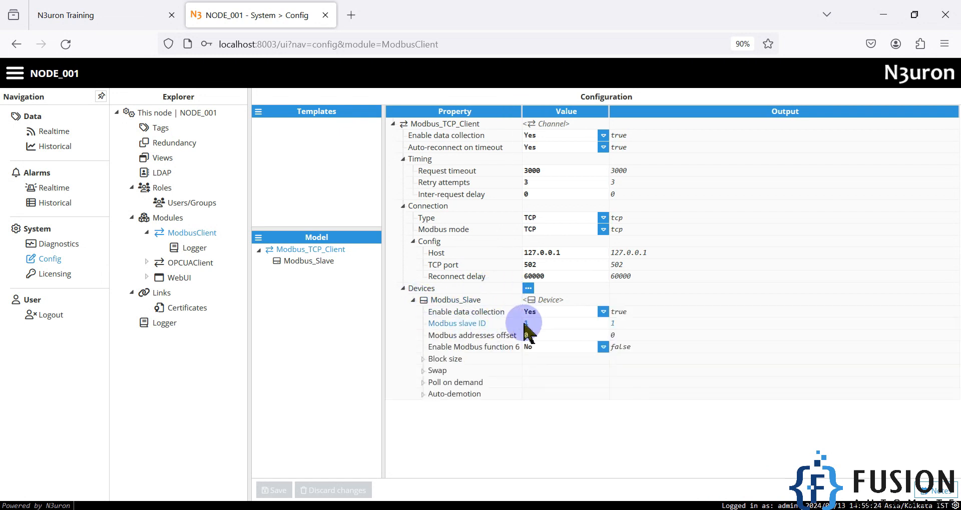
left_click(413, 301)
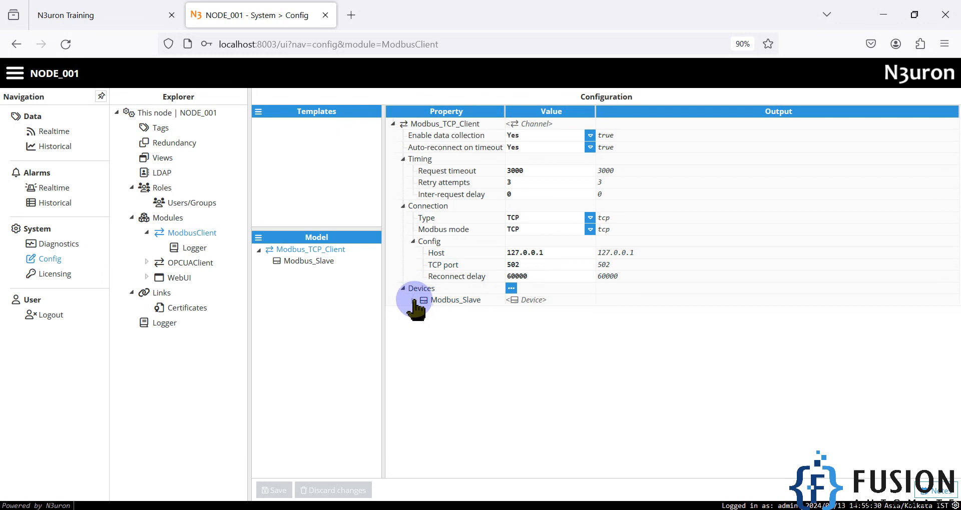
left_click(511, 289)
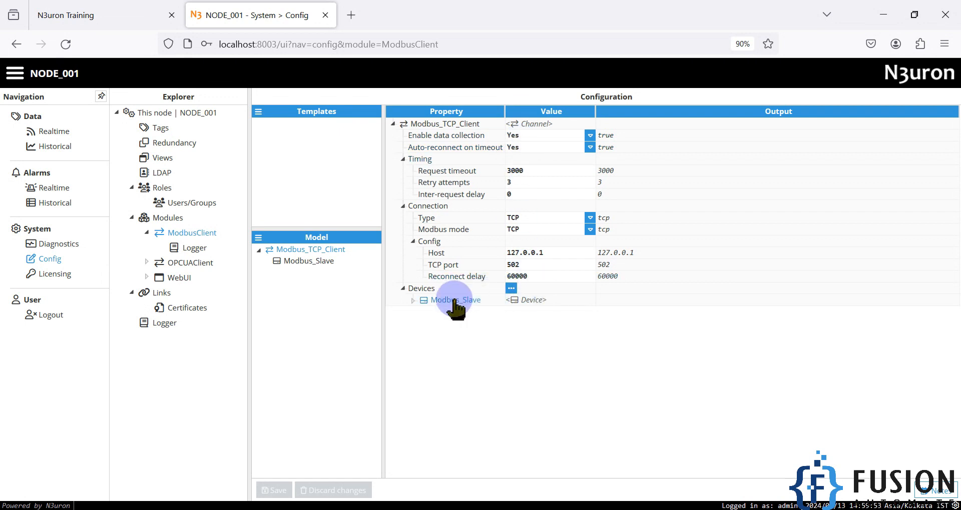
left_click(321, 262)
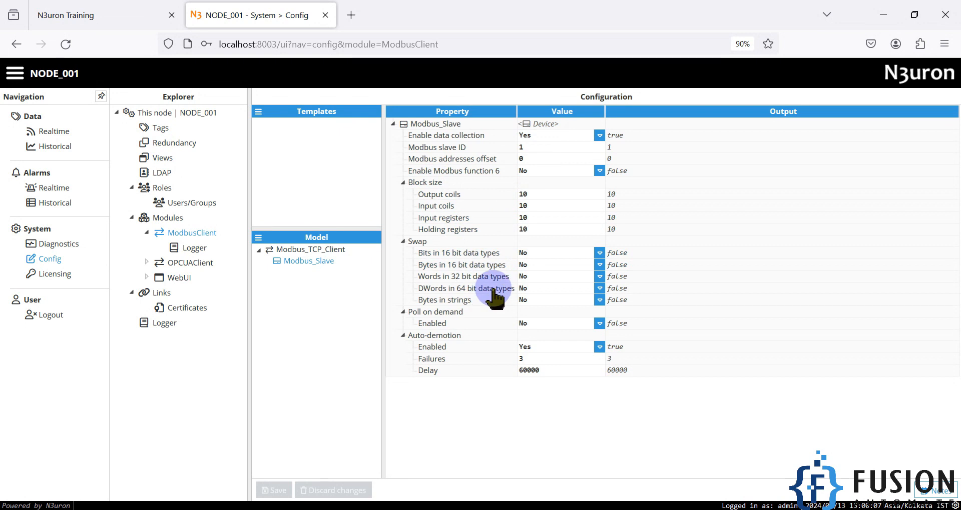
left_click(599, 253)
left_click(599, 254)
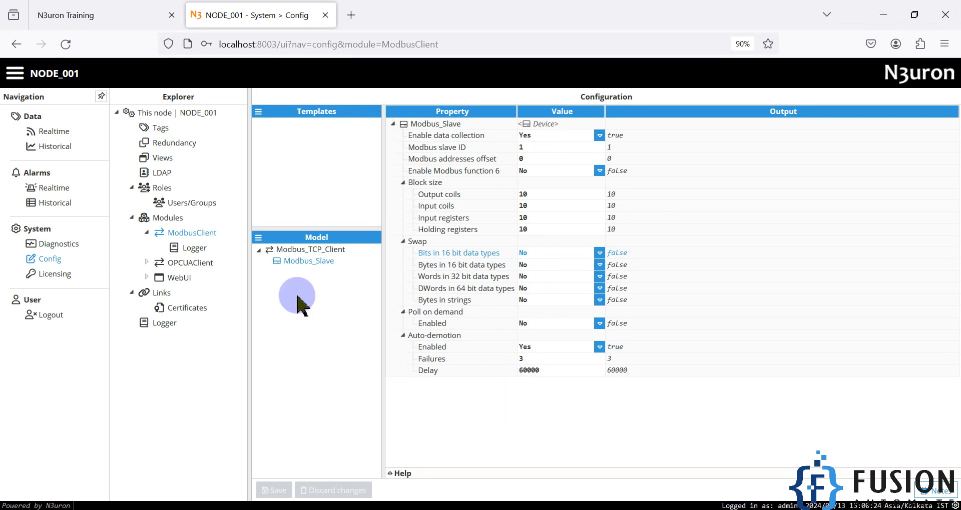
Open the Tags configuration, select the Modbus_TCP group, and expand HR0's properties (Number, Integer, Read/Write).
left_click(164, 129)
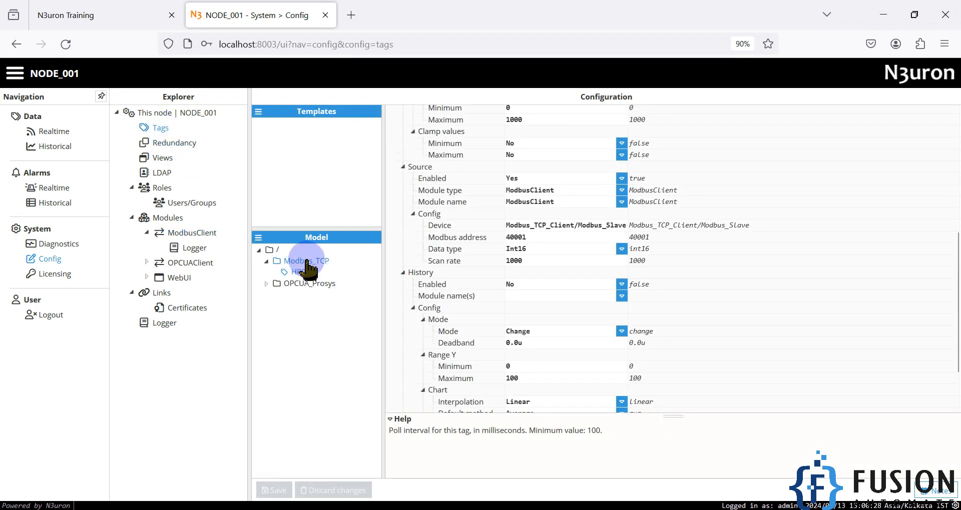
left_click(259, 238)
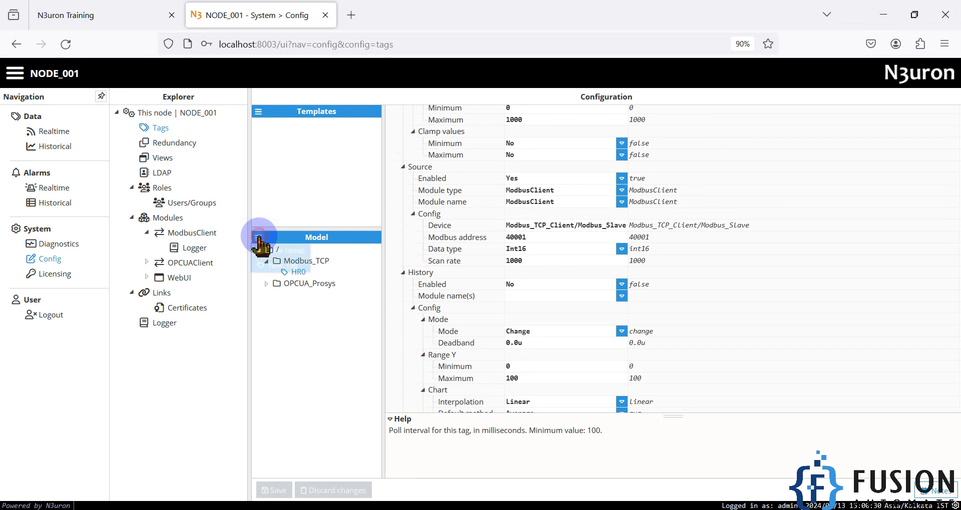
left_click(328, 338)
left_click(321, 260)
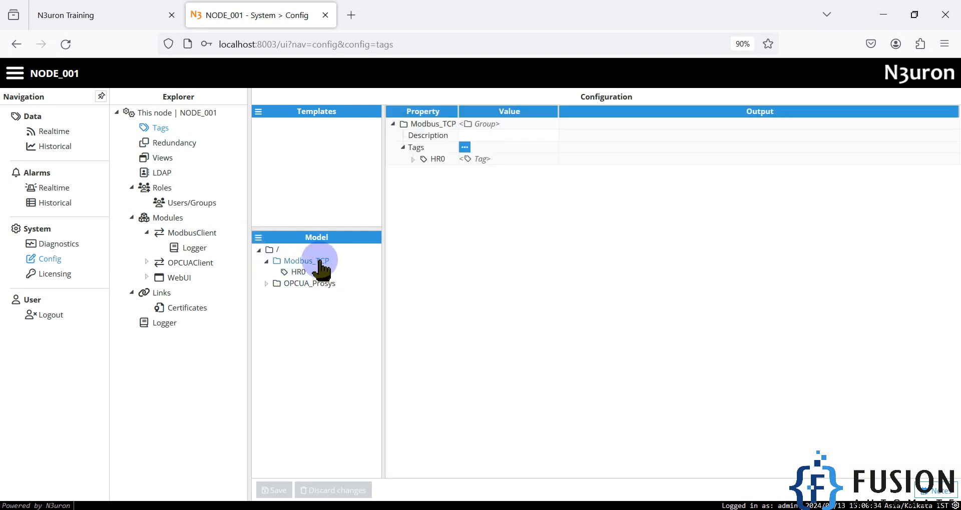
left_click(412, 160)
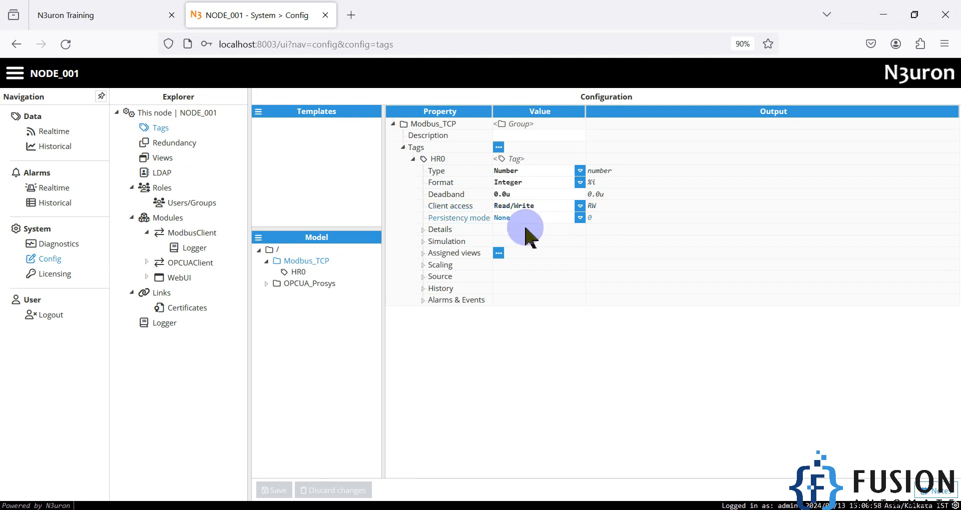
Inspect HR0's source (Modbus_TCP_Client/Modbus_Slave, address 40001, Int16), then switch to realtime values.
left_click(422, 278)
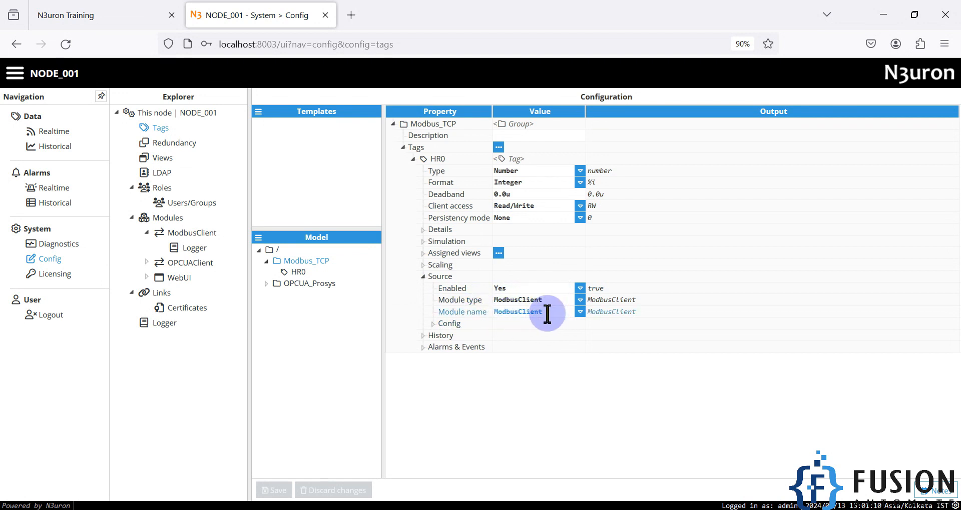
left_click(442, 324)
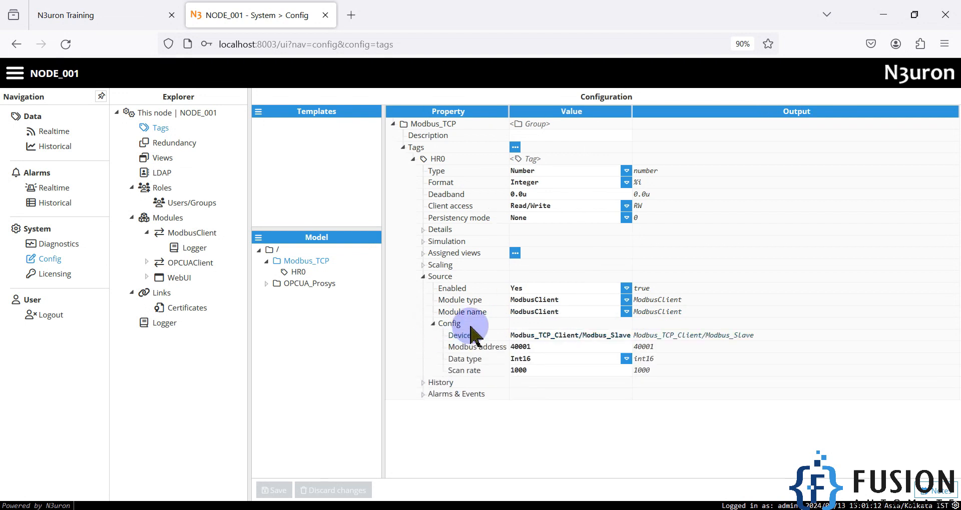
double_click(531, 336)
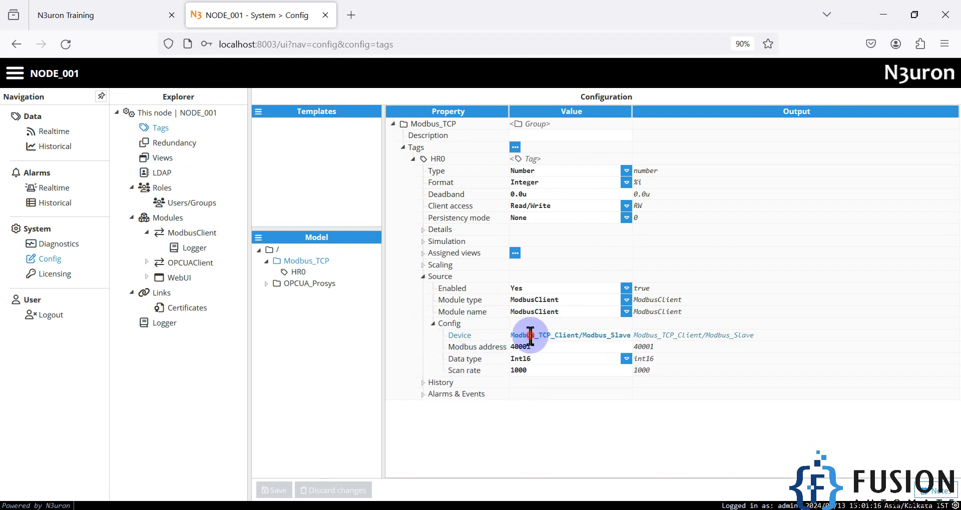
double_click(607, 335)
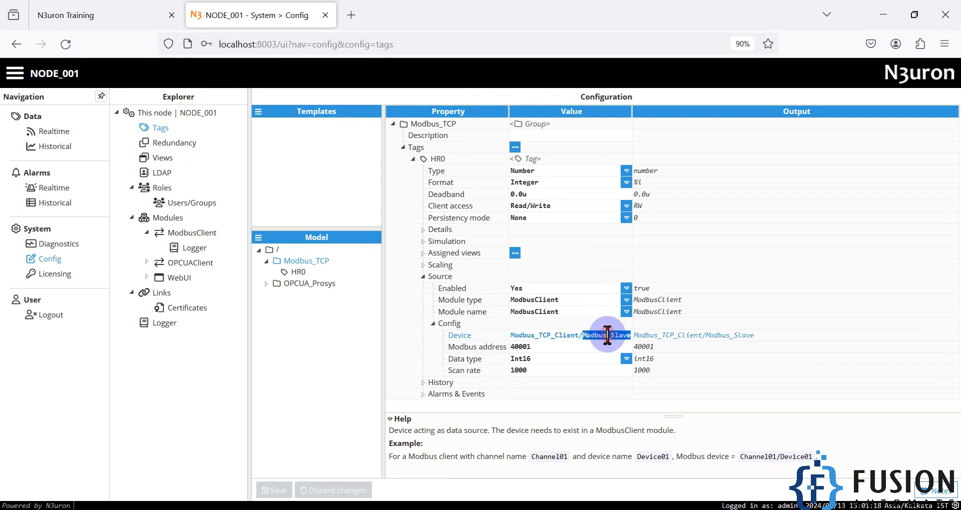
left_click(533, 347)
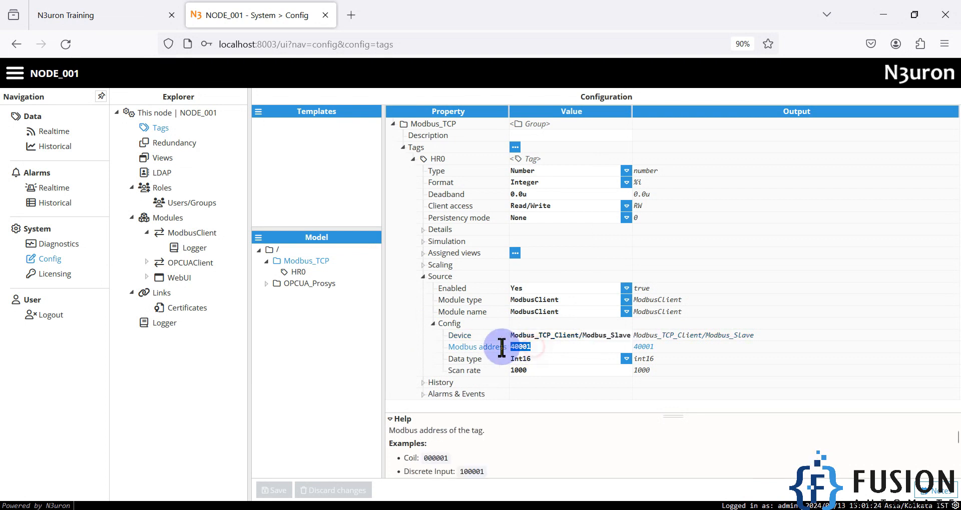
left_click(626, 359)
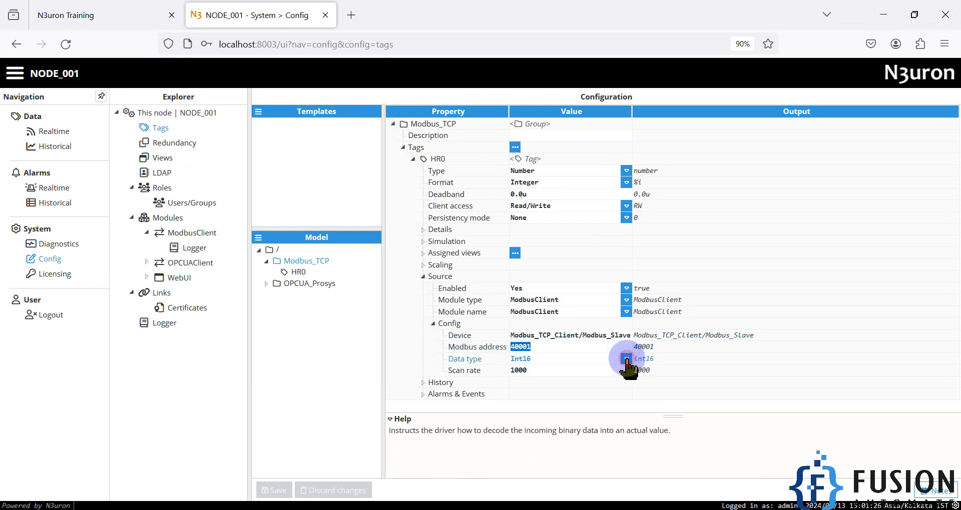
left_click(626, 359)
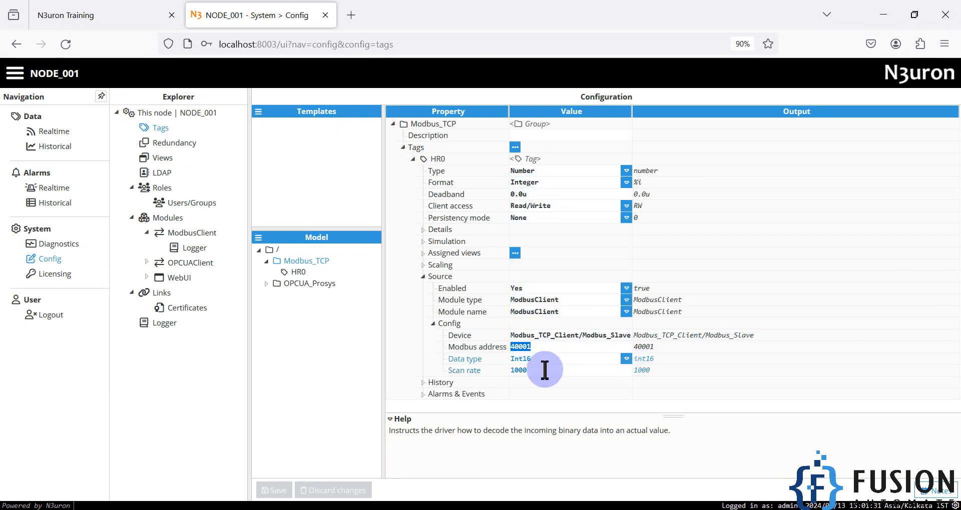
left_click(48, 131)
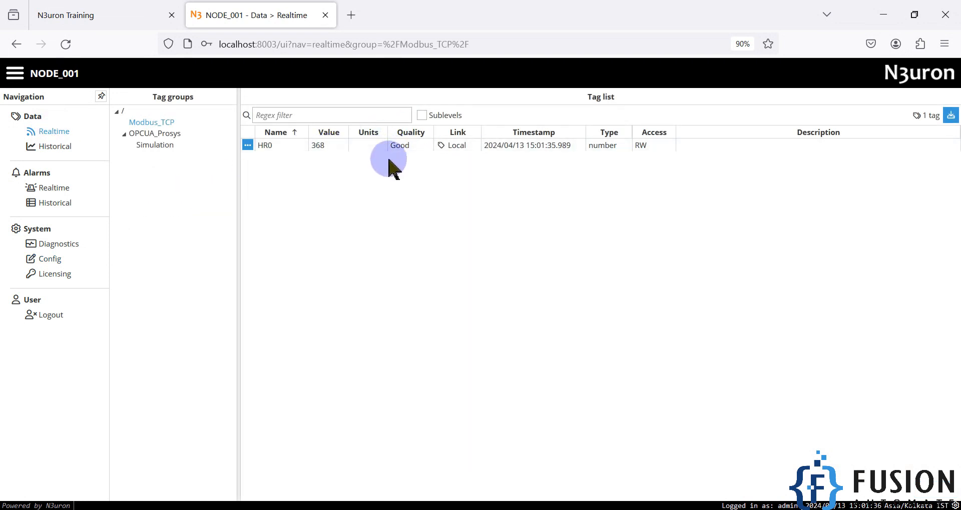
Snap the browser left beside Modbus Slave, widen it, narrow Tag groups, and open HR0's actions.
left_click_drag(429, 10, 4, 306)
left_click(689, 55)
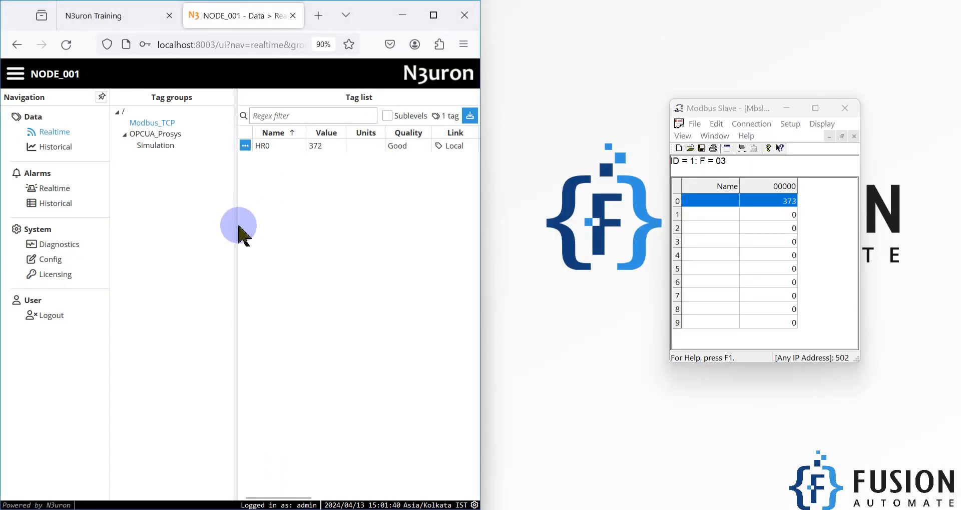
left_click_drag(480, 253, 652, 250)
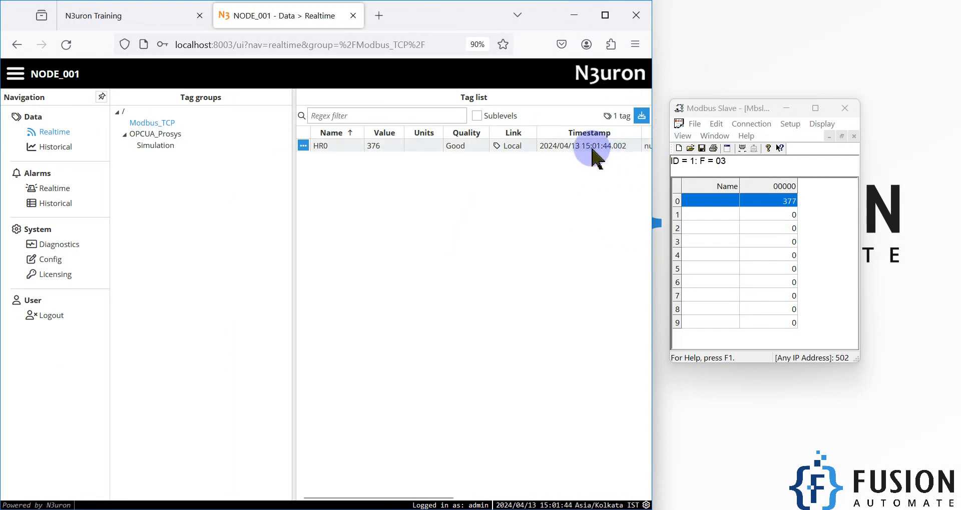
left_click(381, 149)
left_click_drag(292, 270, 137, 272)
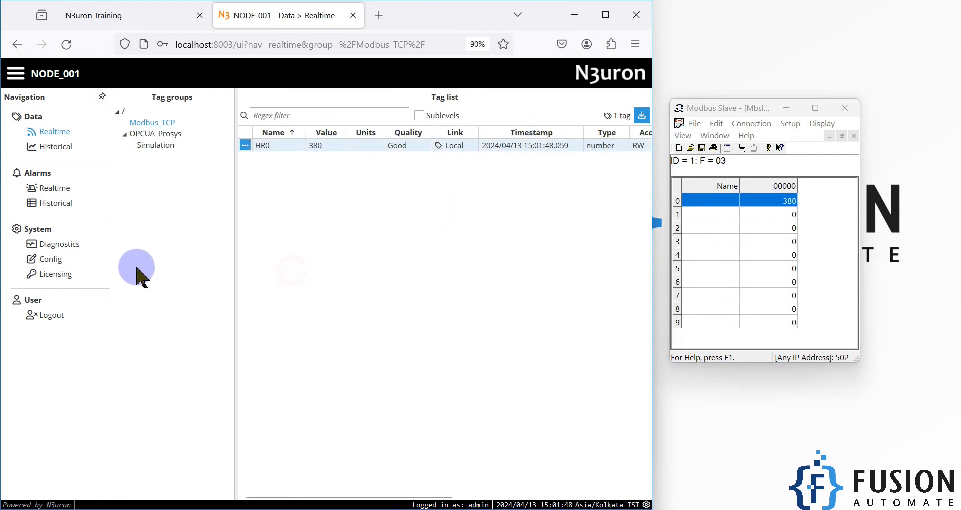
left_click(245, 146)
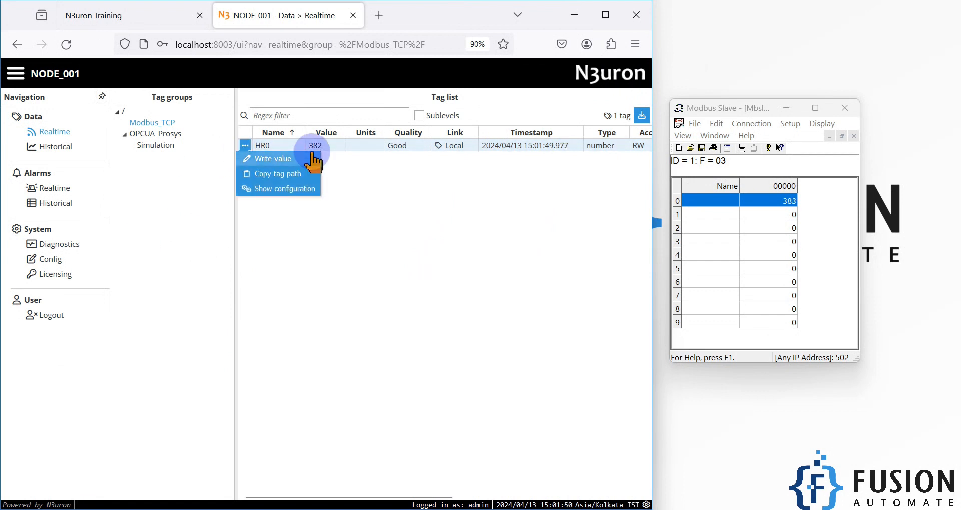
Write the value 99 to the HR0 tag, replacing the prefilled 384.
left_click(290, 159)
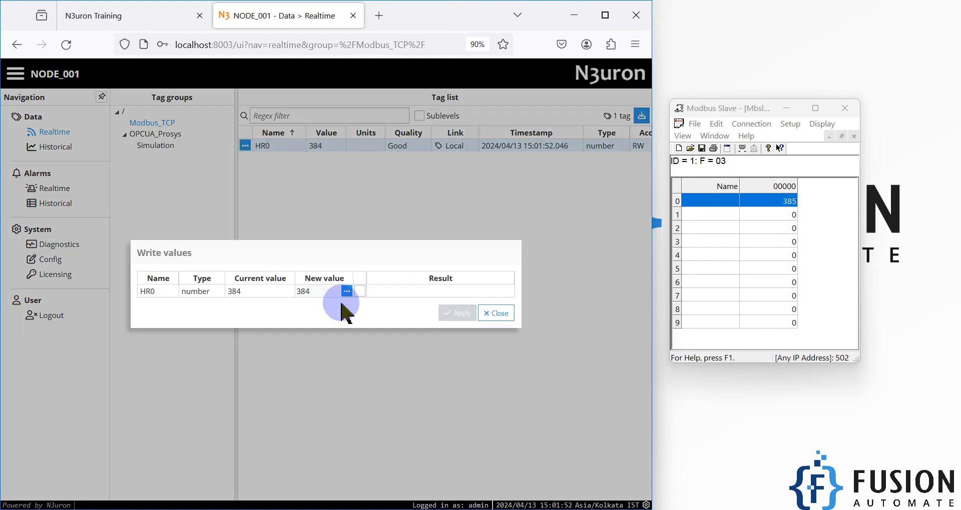
left_click(360, 291)
double_click(303, 291)
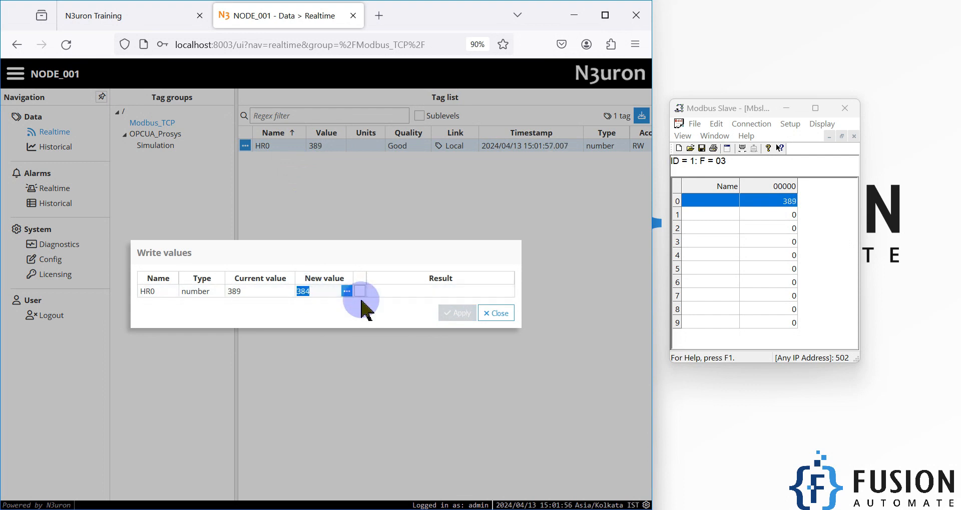
type("99")
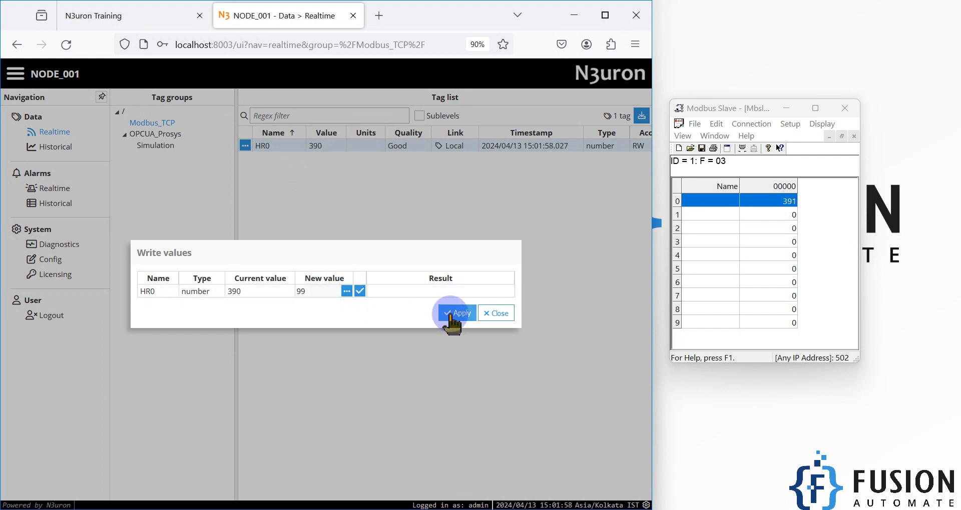
left_click(452, 314)
Edit holding register 0 in Modbus Slave, confirming its value of 102.
left_click(792, 204)
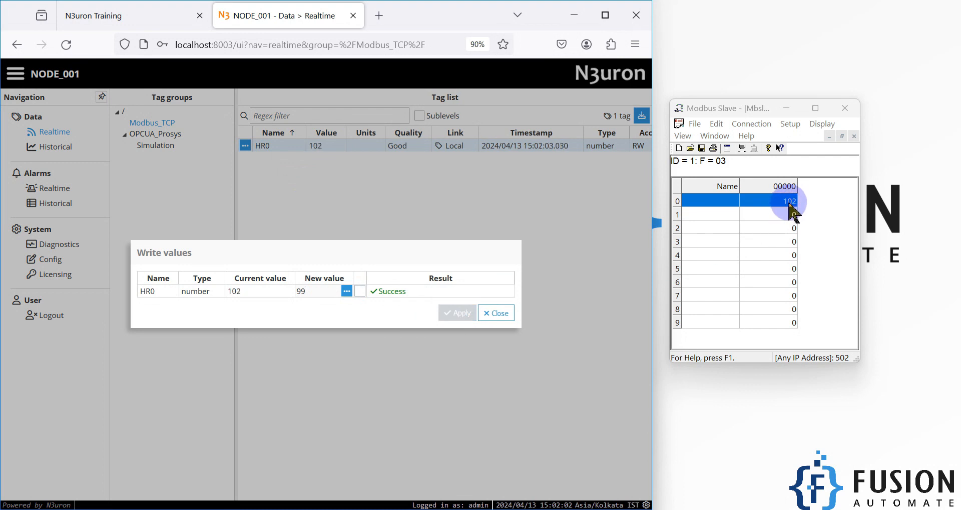
left_click(789, 203)
double_click(789, 203)
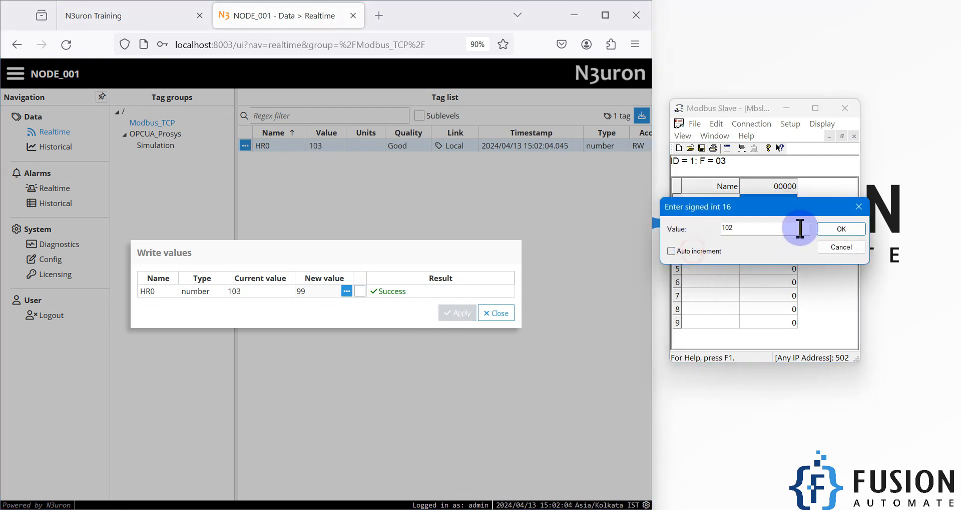
left_click(830, 232)
Write 102 to HR0, close the write dialog, and reopen register 0's edit box.
left_click(321, 292)
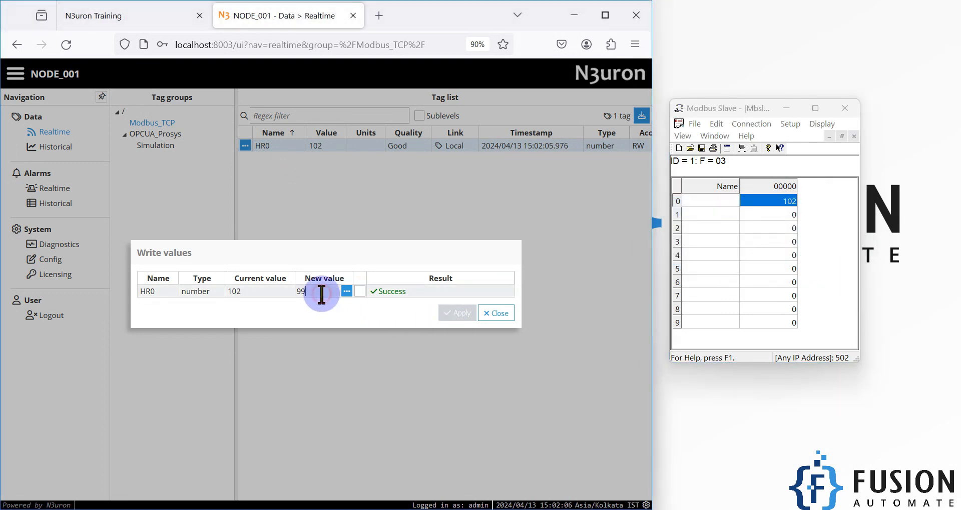
left_click_drag(322, 293, 274, 292)
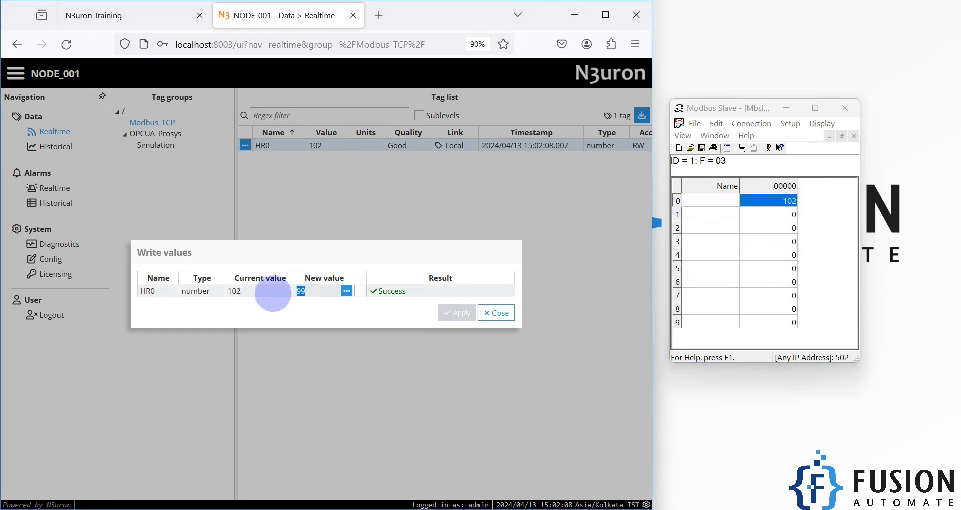
type("102")
left_click(460, 314)
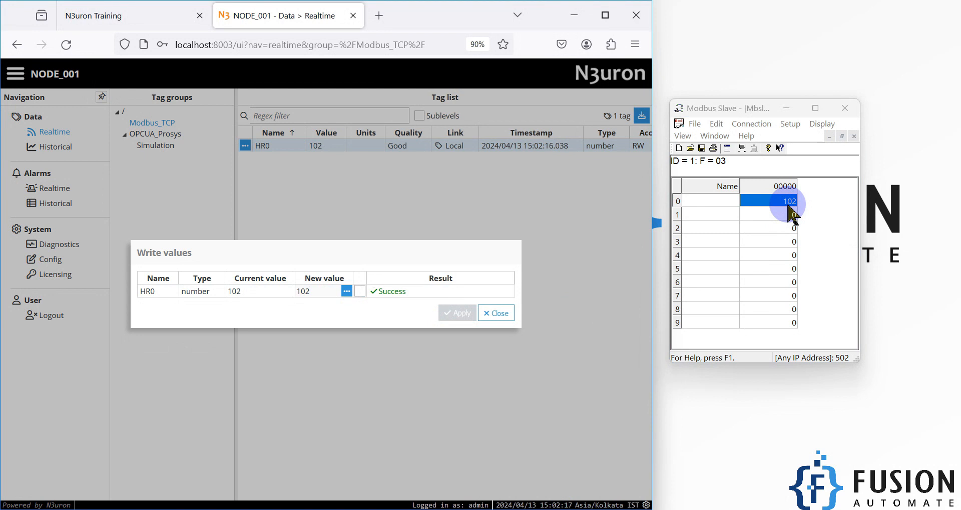
left_click(495, 313)
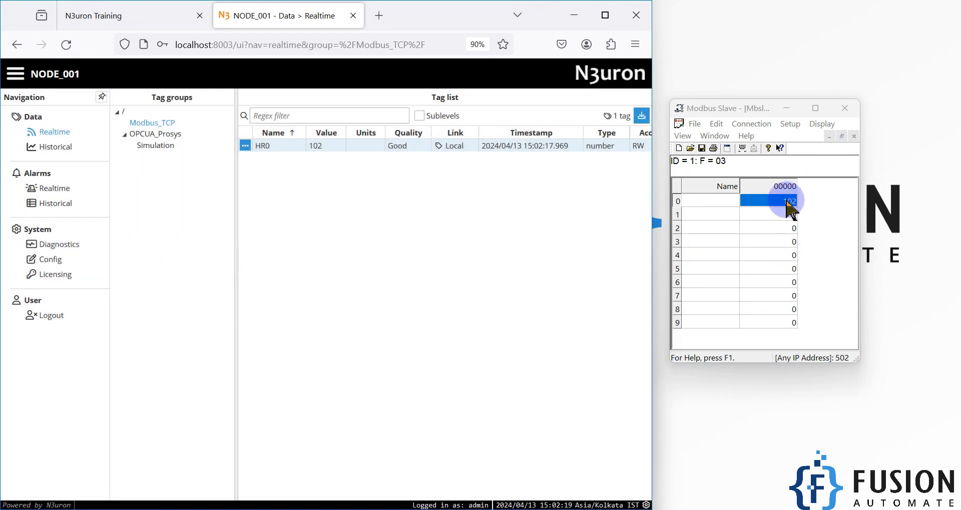
double_click(788, 204)
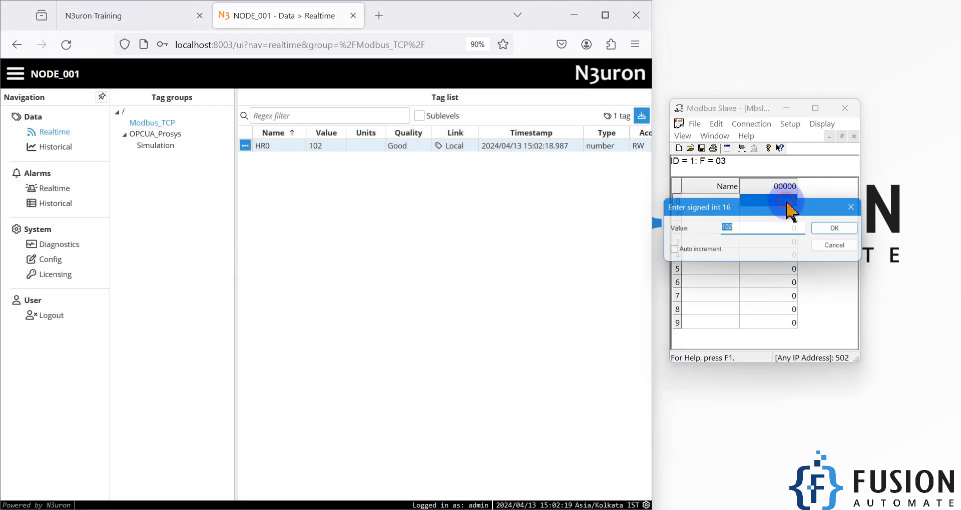
Confirm register 0 with Auto increment, watch HR0 follow to 135, then minimize both windows.
left_click(824, 230)
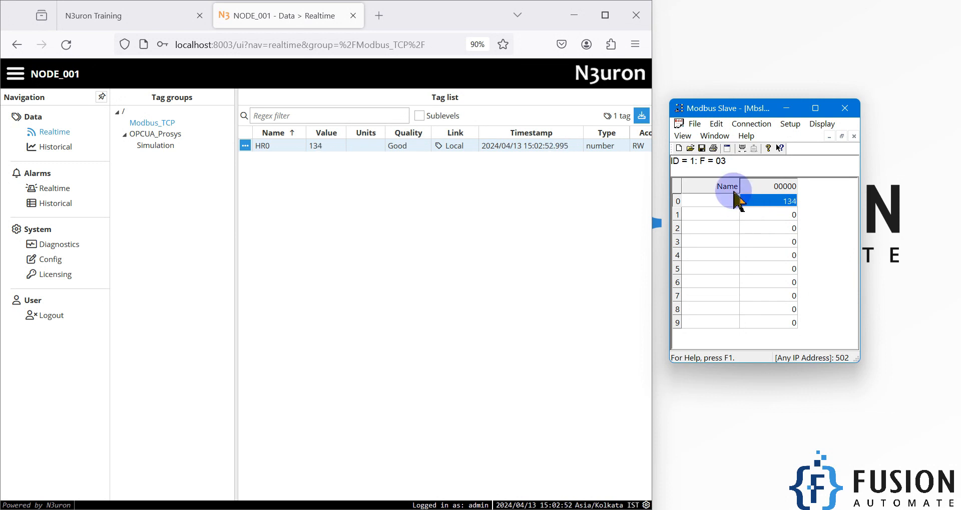
left_click(786, 108)
left_click(572, 15)
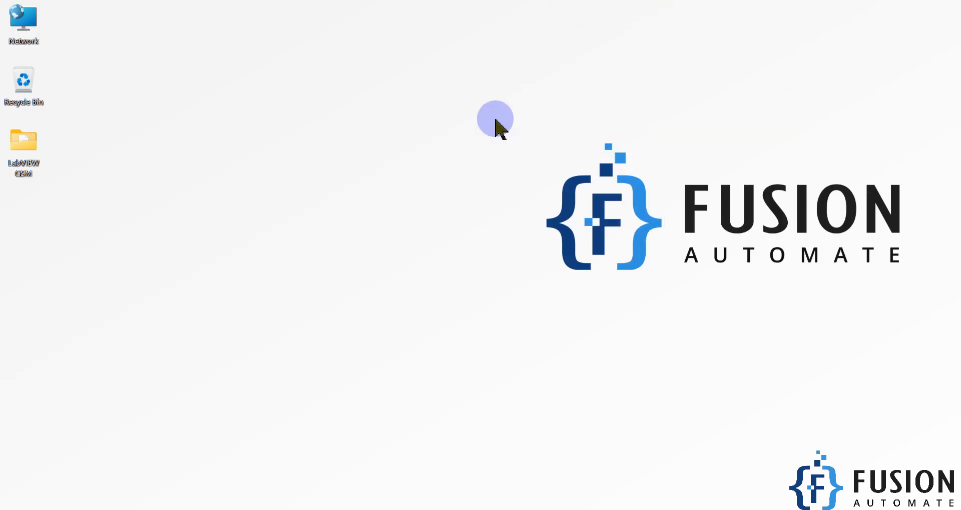